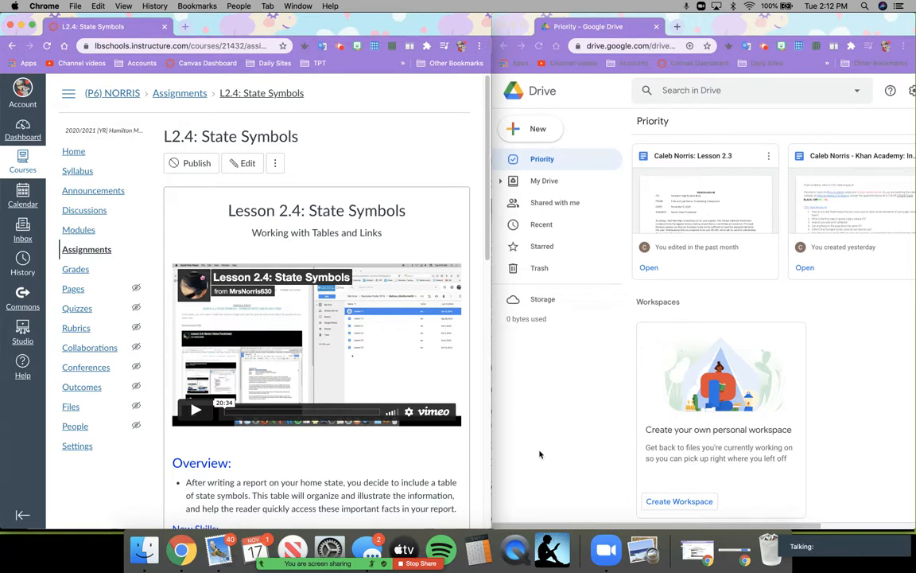
# - Read the Canvas State Symbols assignment down to the table image and back, then switch to Google Drive
pyautogui.scroll(-2, 336, 454)
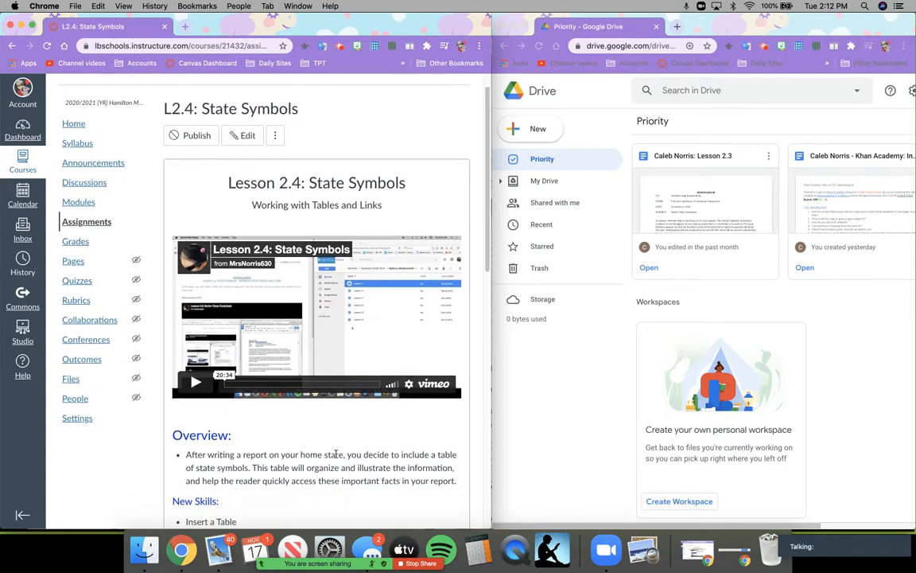
pyautogui.scroll(-3, 335, 454)
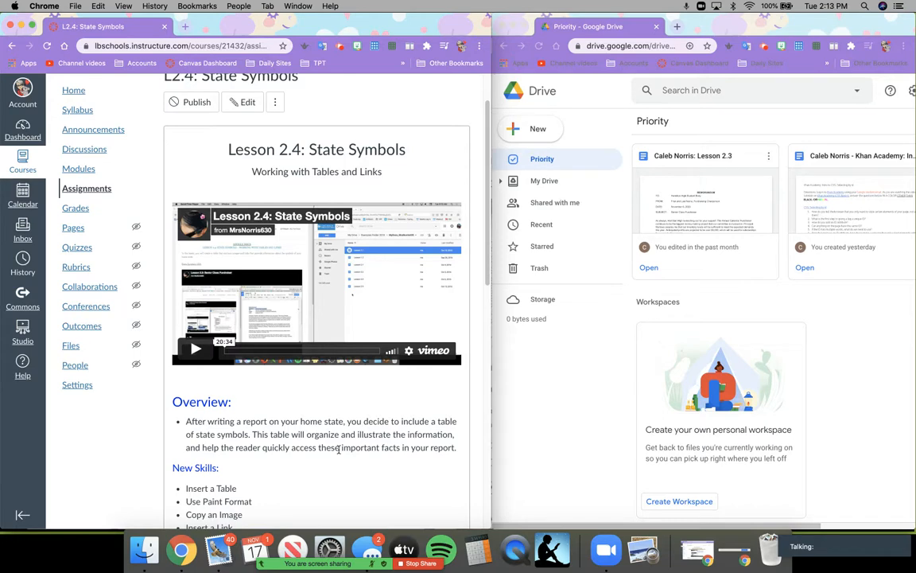
pyautogui.scroll(-3, 361, 420)
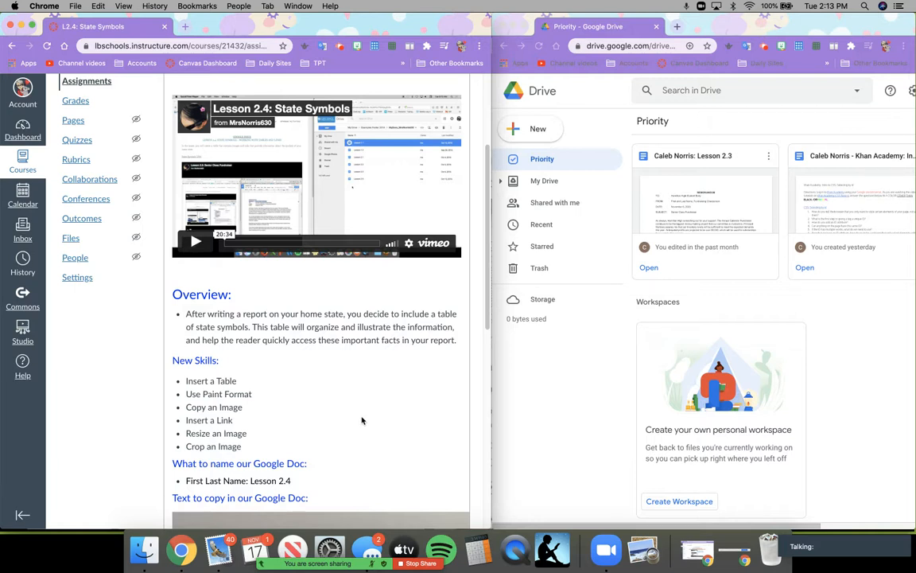
pyautogui.scroll(-5, 358, 413)
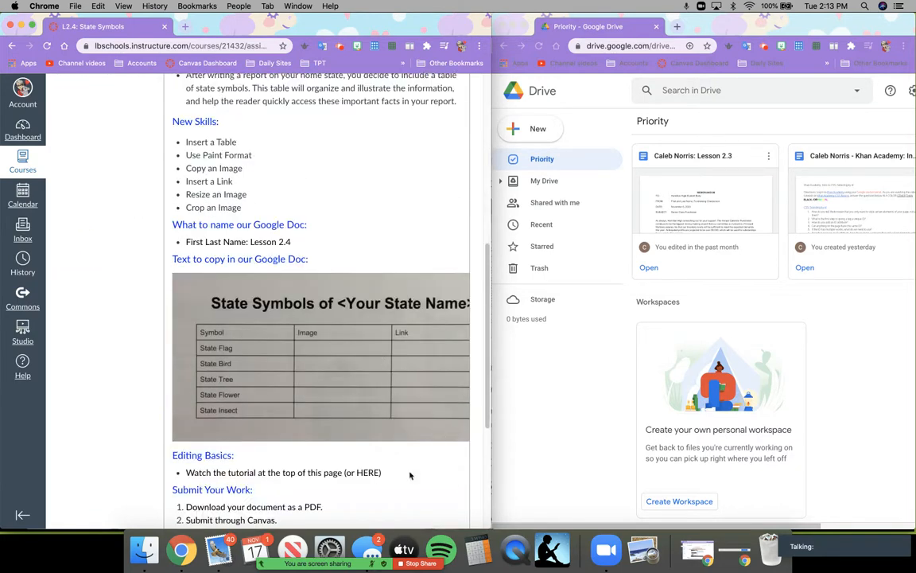
pyautogui.scroll(-1, 411, 462)
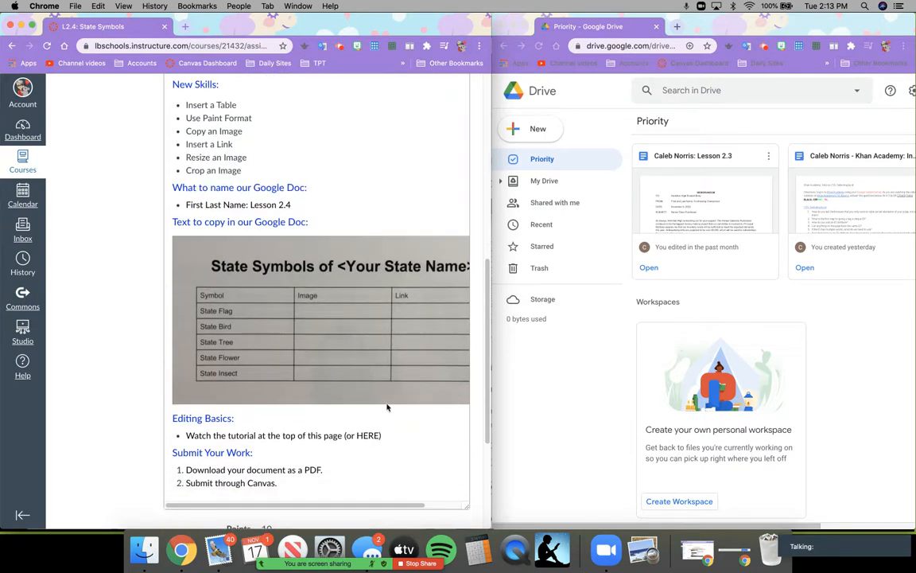
pyautogui.scroll(10, 389, 404)
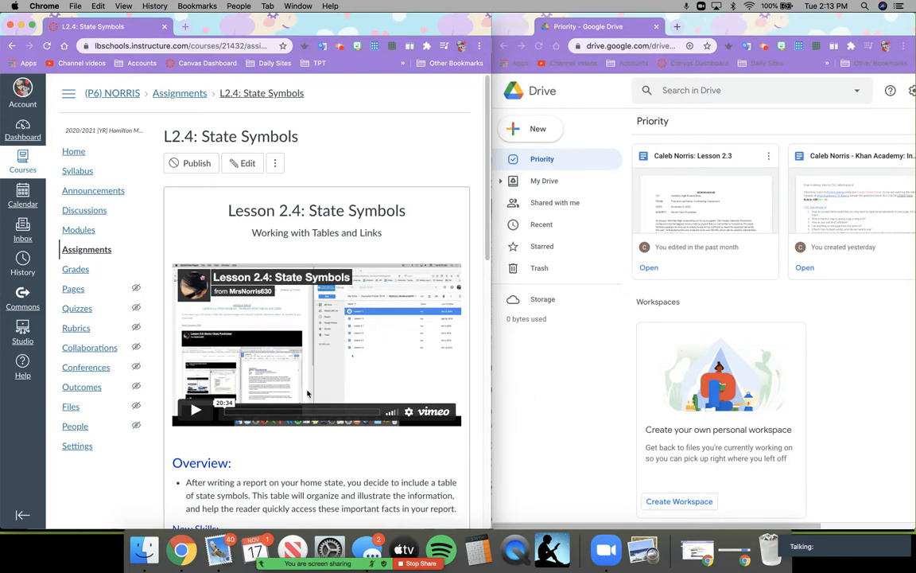
pyautogui.click(572, 395)
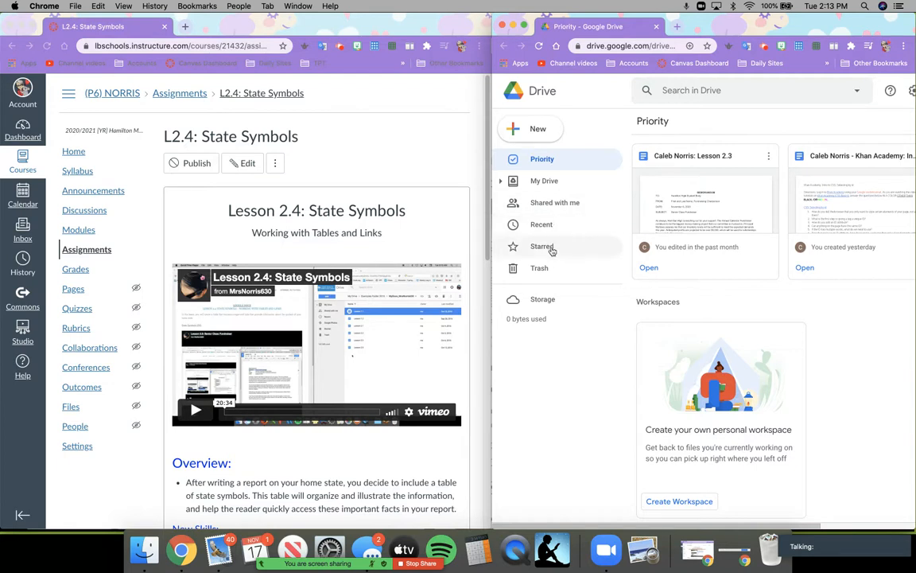
# - Create a new blank Google Doc in My Drive's student 2020: CAD > My Docs folder
pyautogui.click(547, 181)
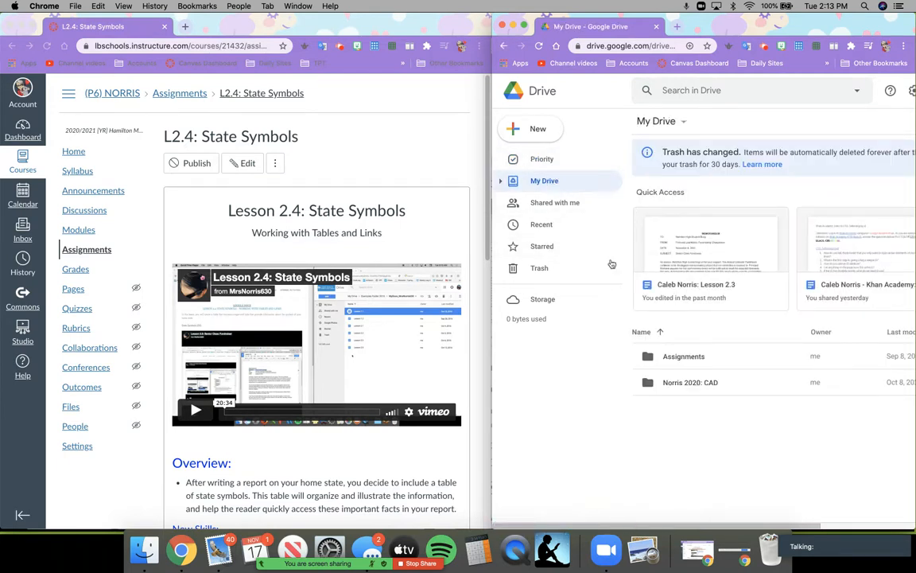
pyautogui.click(696, 384)
pyautogui.doubleClick(696, 384)
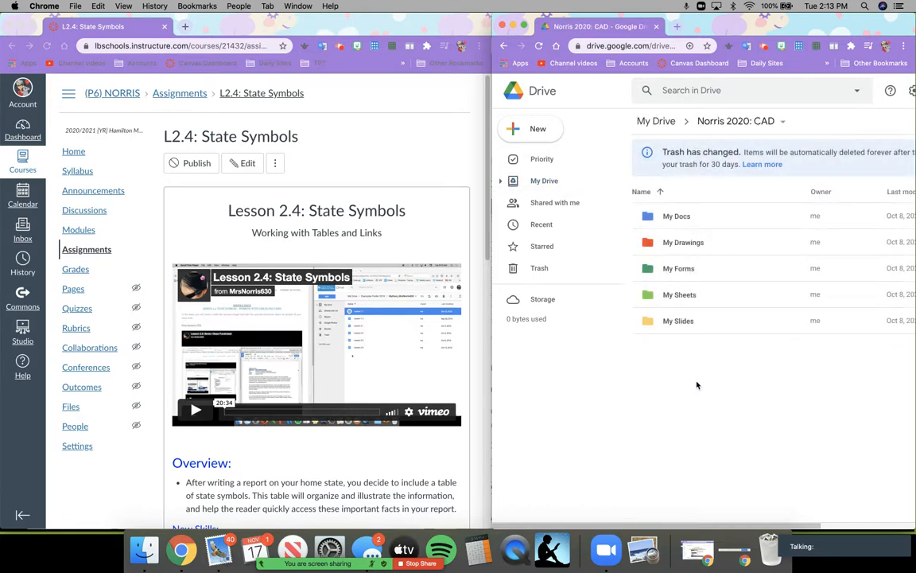
pyautogui.doubleClick(674, 215)
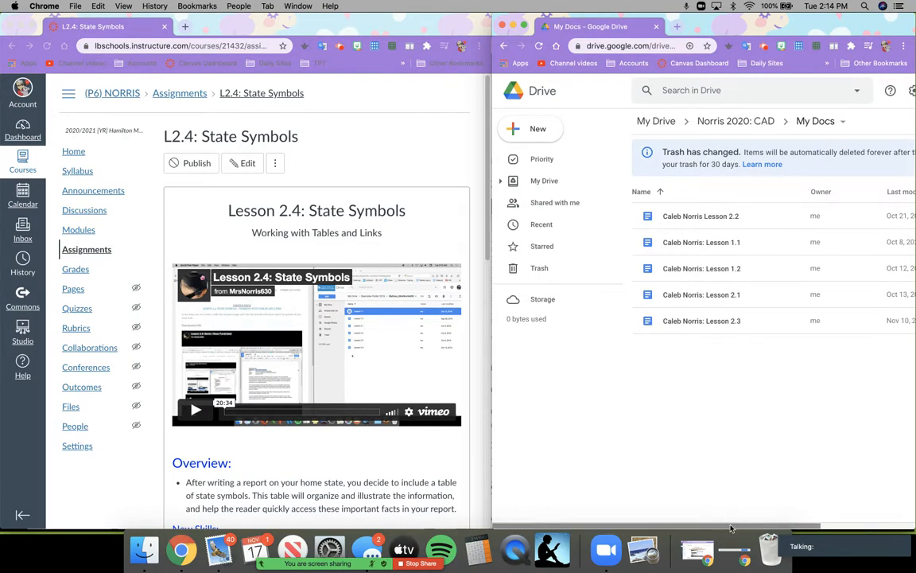
pyautogui.moveTo(734, 526); pyautogui.dragTo(802, 517)
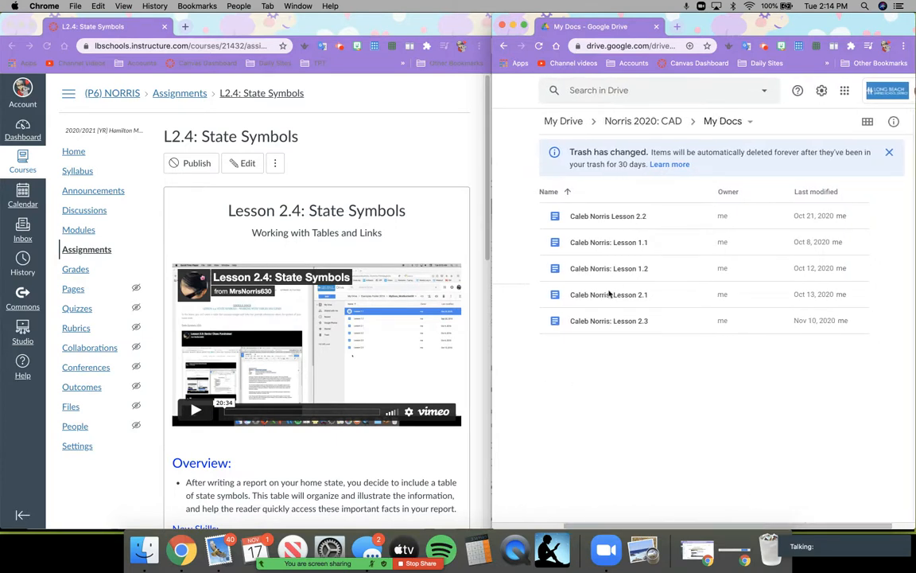
pyautogui.rightClick(596, 352)
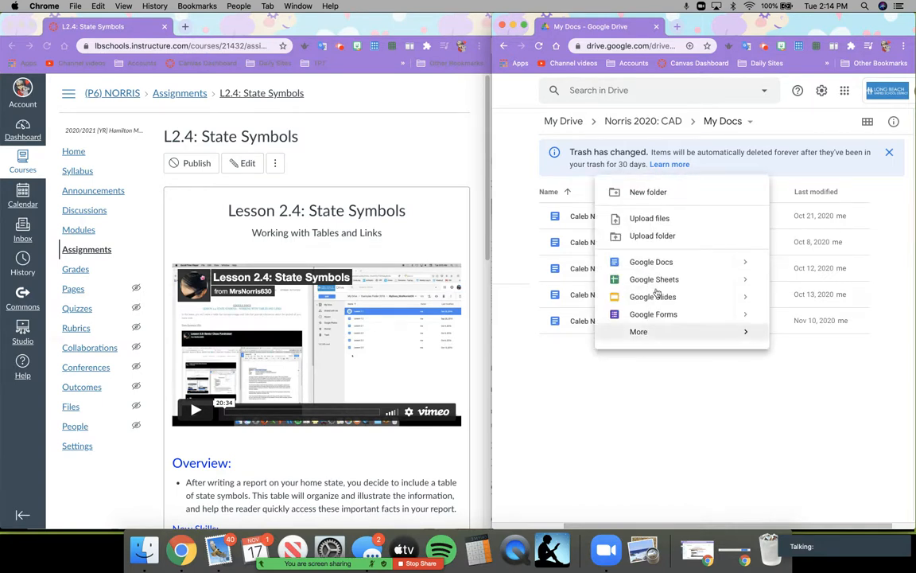
pyautogui.click(638, 262)
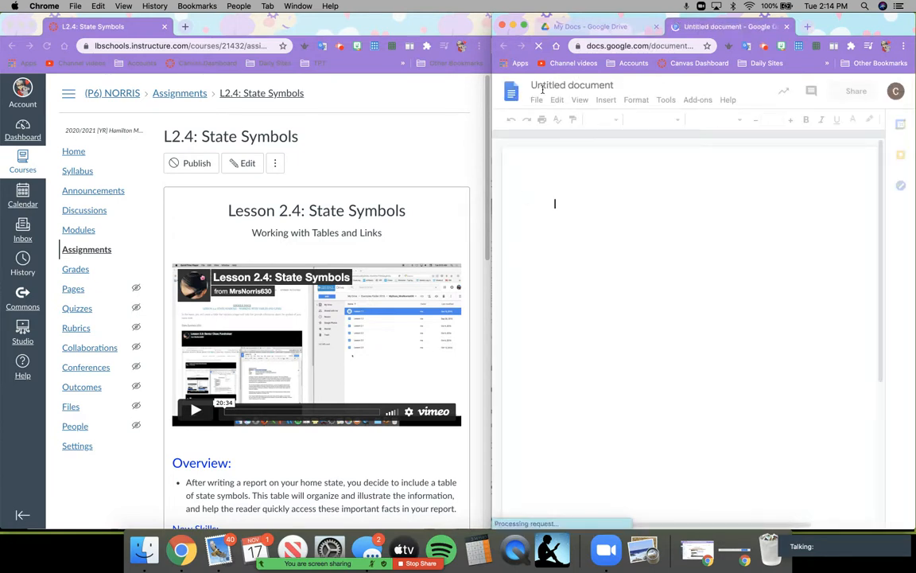
# - Rename the untitled document to the student's name followed by ': Lesson 2.4'
pyautogui.click(549, 85)
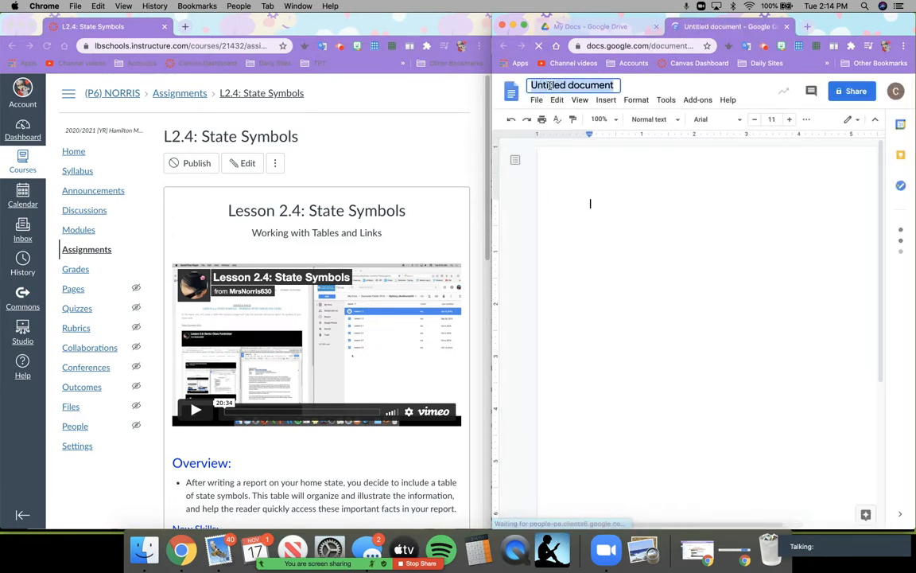
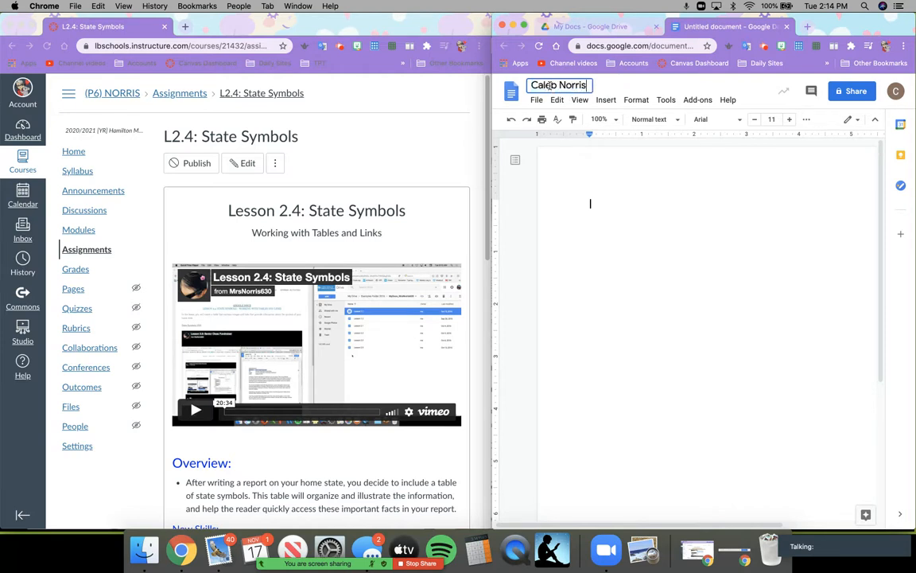
pyautogui.write(': Lesson 2.4')
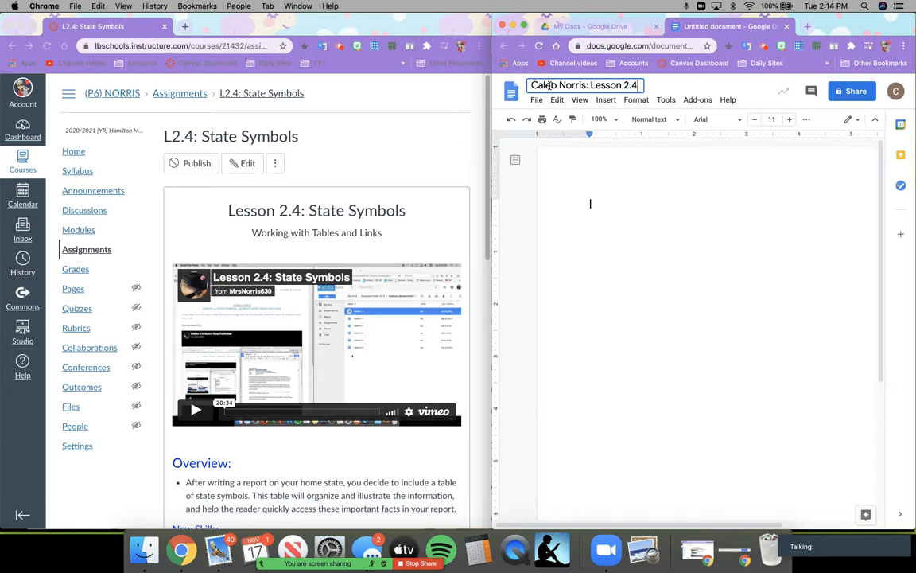
pyautogui.press('Return')
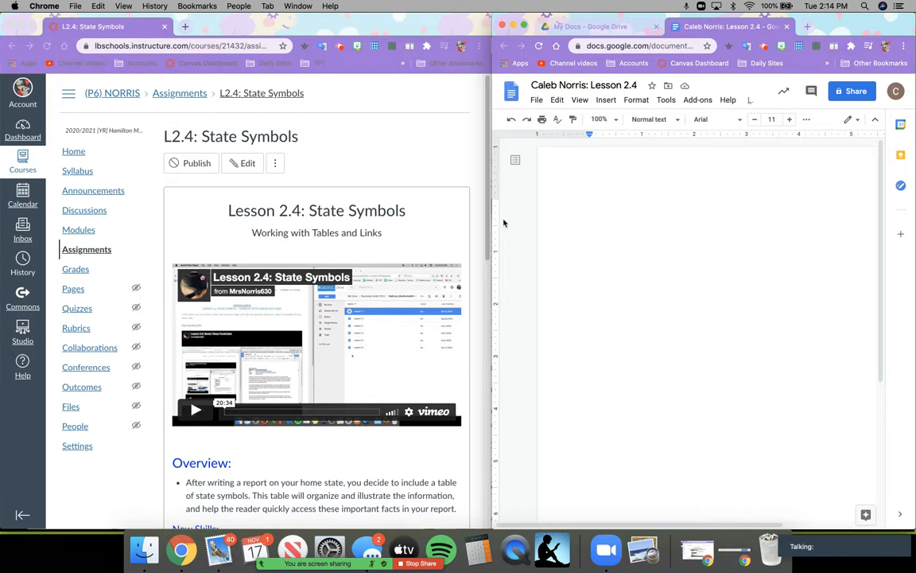
# - Type the title 'State Symbols of California', widening the Docs window and narrowing Canvas midway
pyautogui.hscroll(2, 503, 223)
pyautogui.write('St')
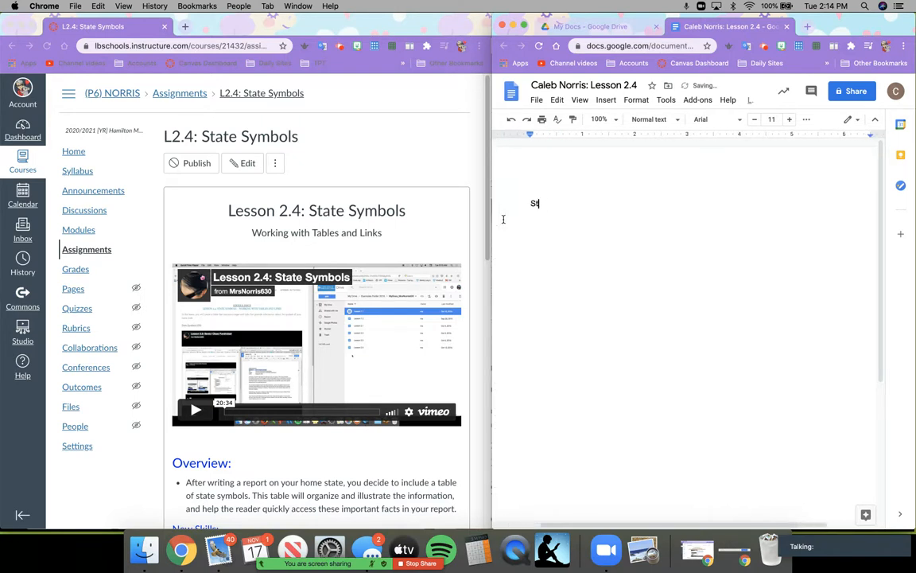
pyautogui.write('ate Symbols')
pyautogui.moveTo(492, 206); pyautogui.dragTo(391, 207)
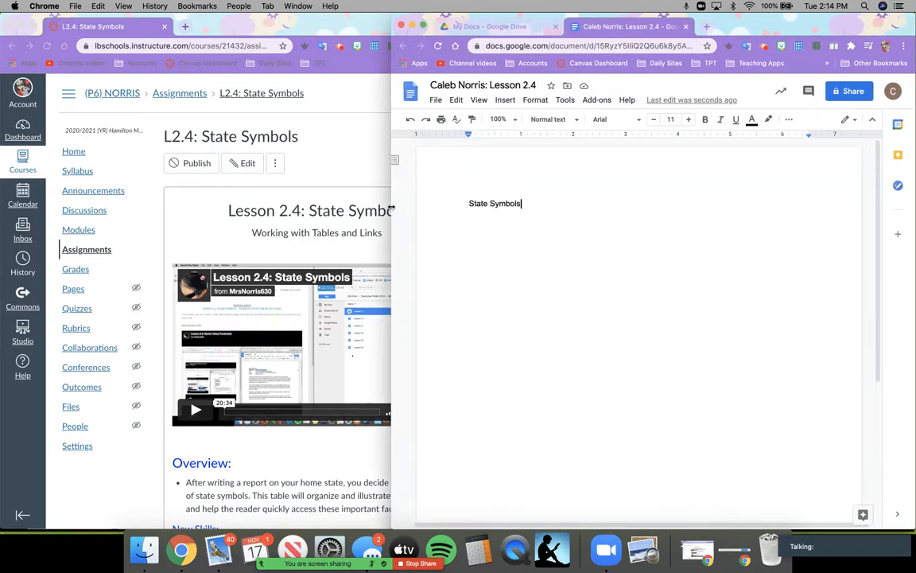
pyautogui.click(323, 146)
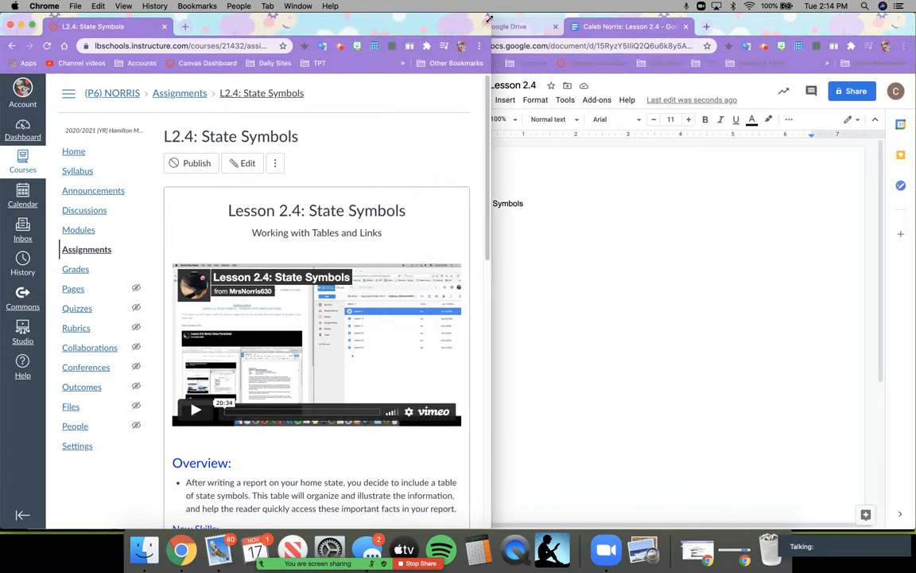
pyautogui.moveTo(489, 18); pyautogui.dragTo(381, 4)
pyautogui.click(577, 203)
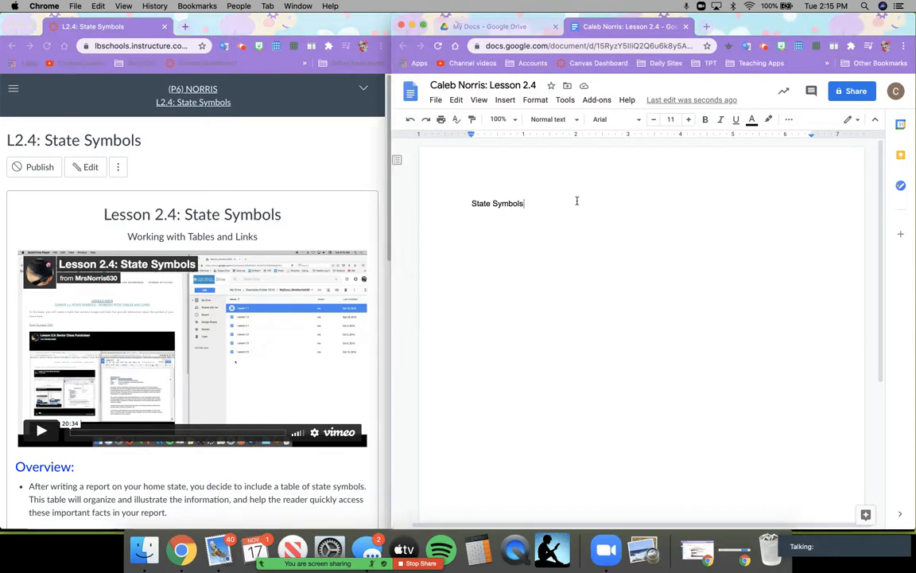
pyautogui.write('of California')
# - Make the title line centered, bold and 24 pt
pyautogui.moveTo(577, 202); pyautogui.dragTo(469, 205)
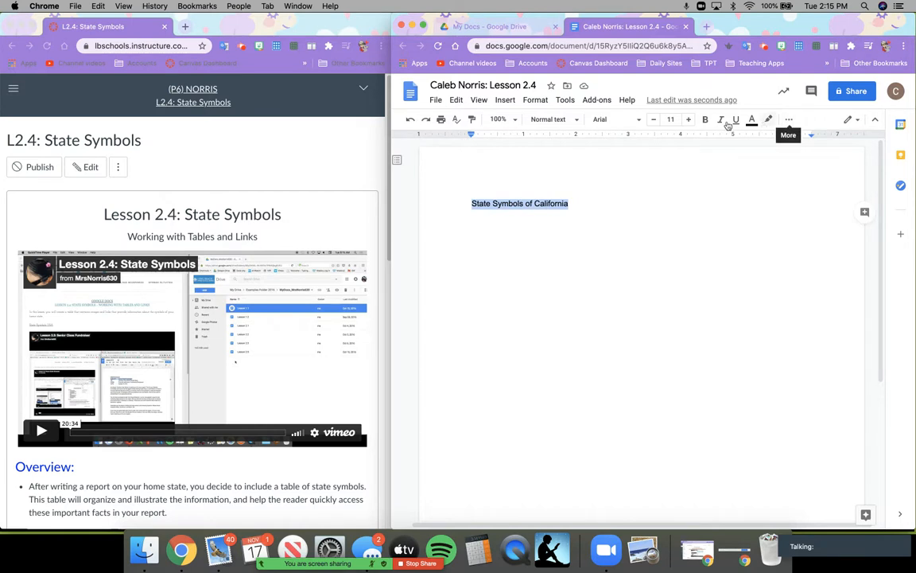
pyautogui.click(793, 119)
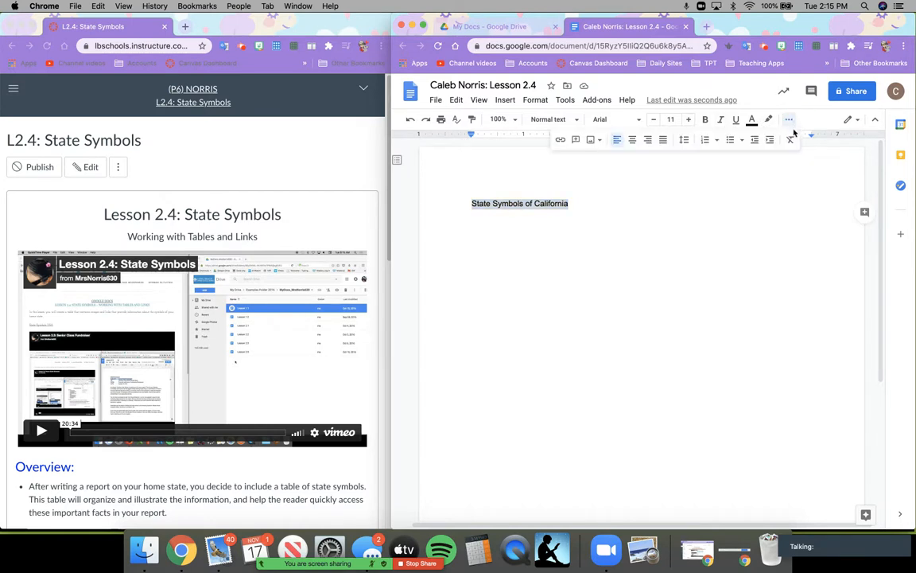
pyautogui.click(633, 140)
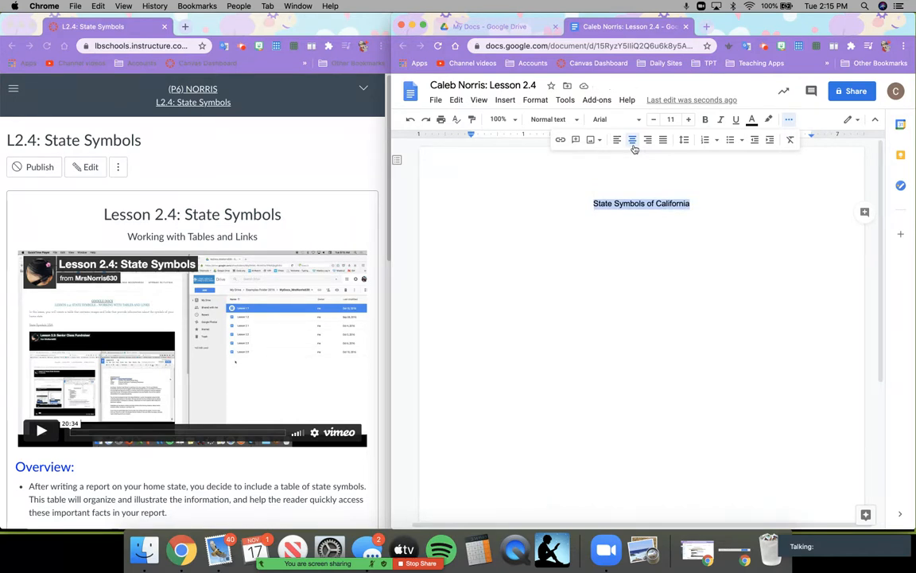
pyautogui.click(706, 123)
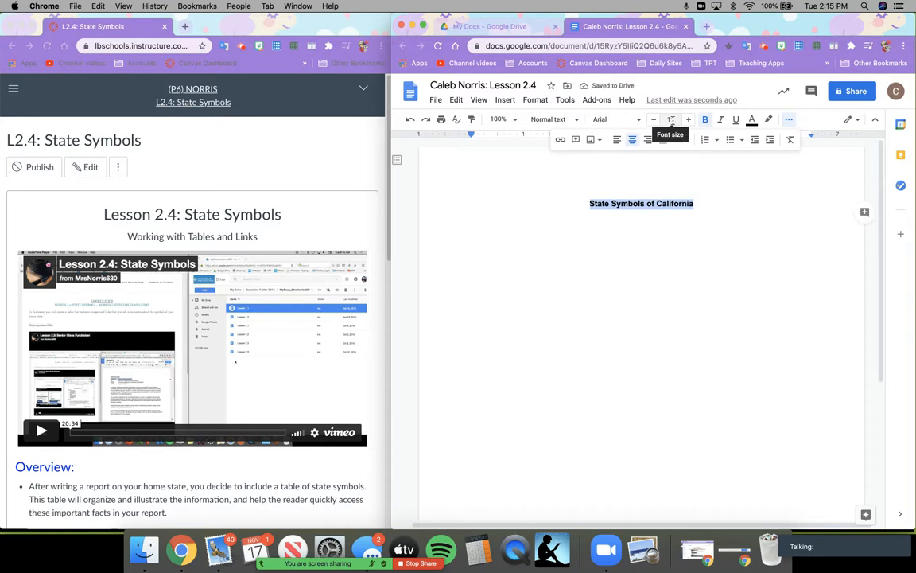
pyautogui.click(671, 119)
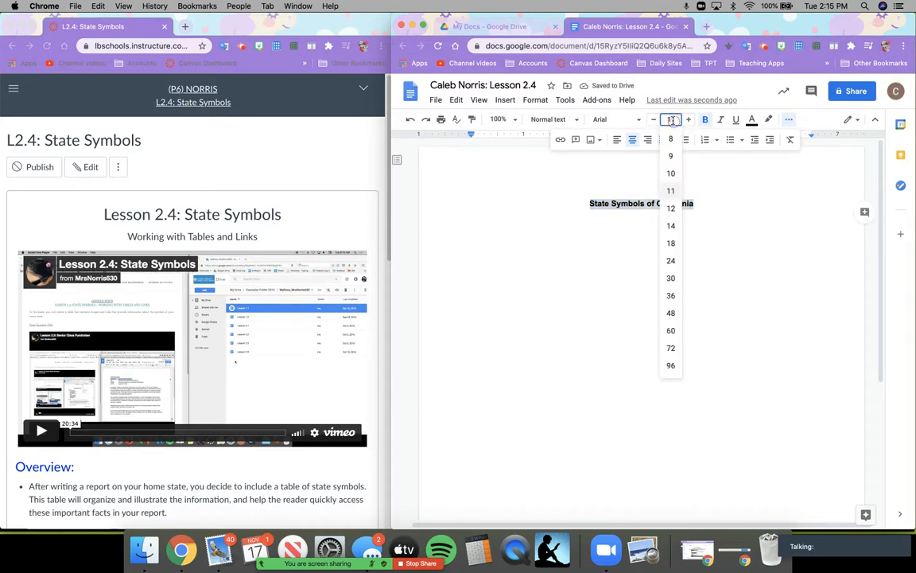
pyautogui.click(672, 262)
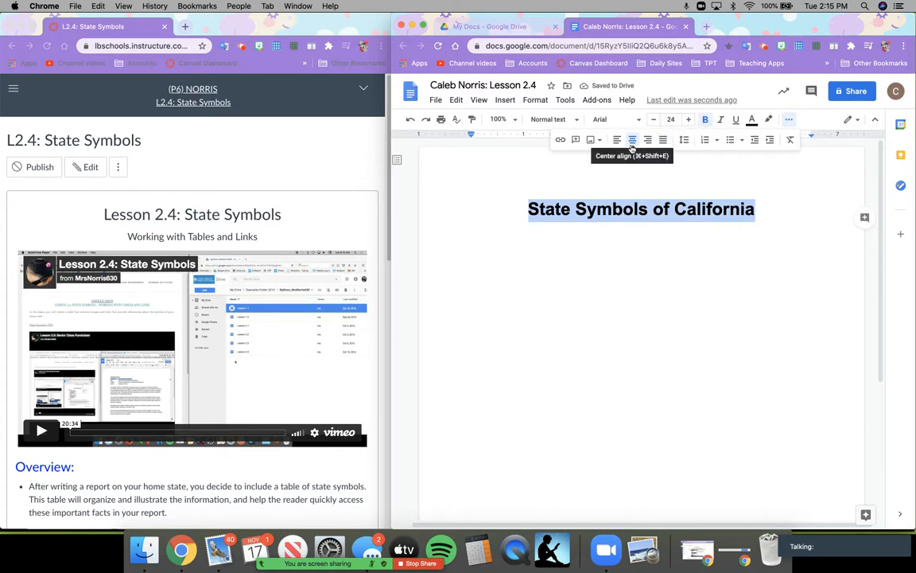
# - Add a new line below the title with its formatting cleared
pyautogui.click(763, 212)
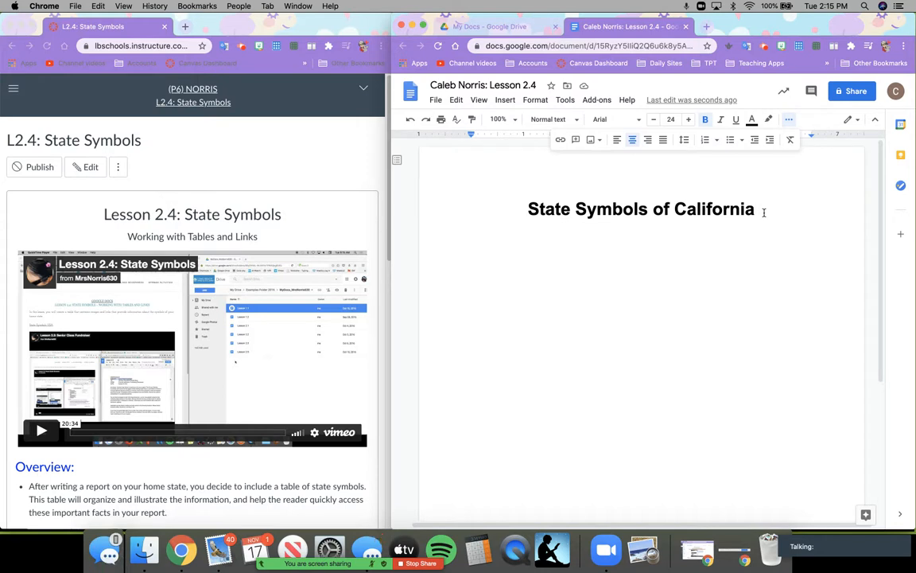
pyautogui.press('Return')
pyautogui.click(790, 146)
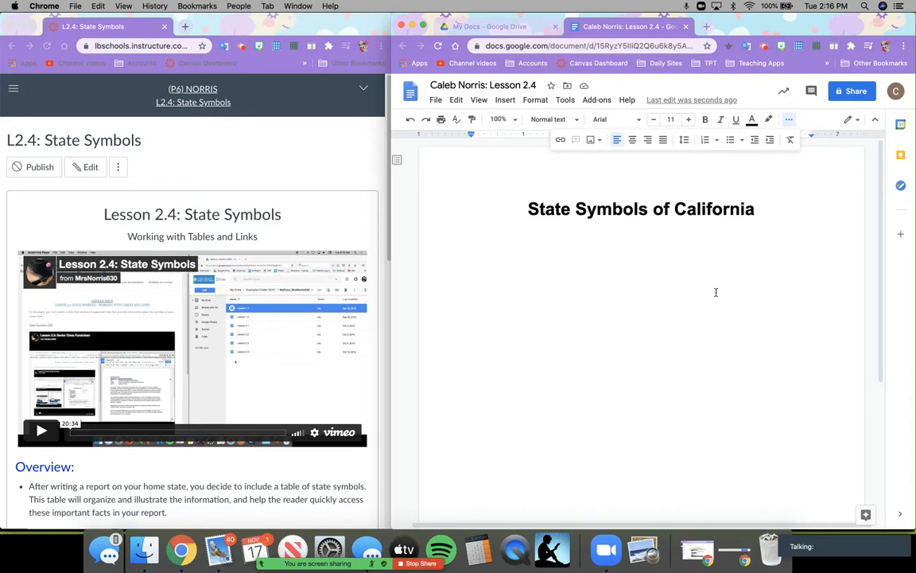
# - Insert a 3 x 6 table below the title
pyautogui.click(506, 100)
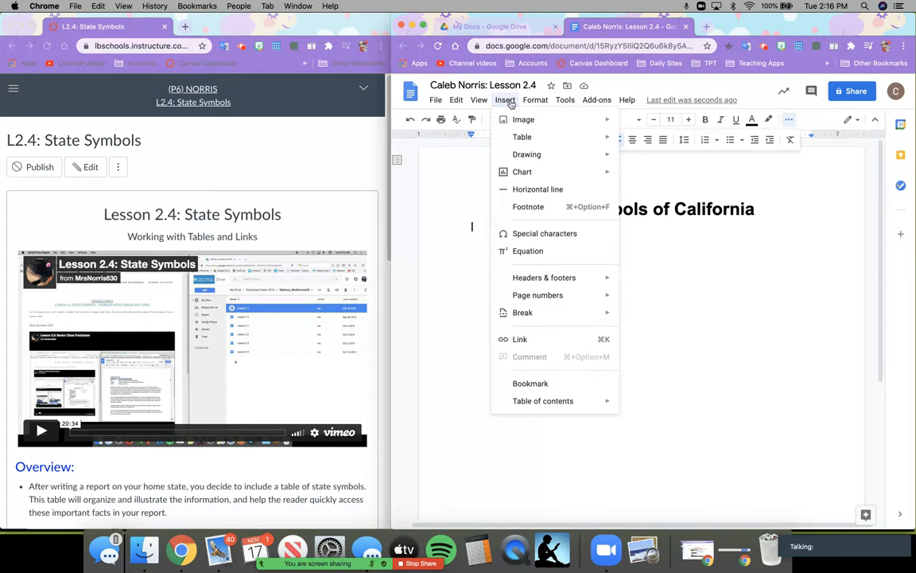
pyautogui.moveTo(551, 141)
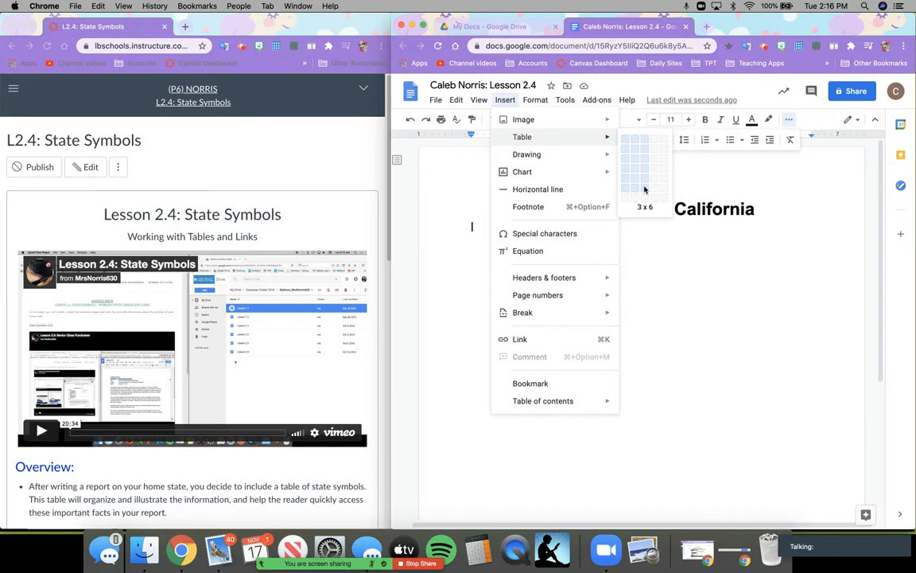
pyautogui.click(644, 189)
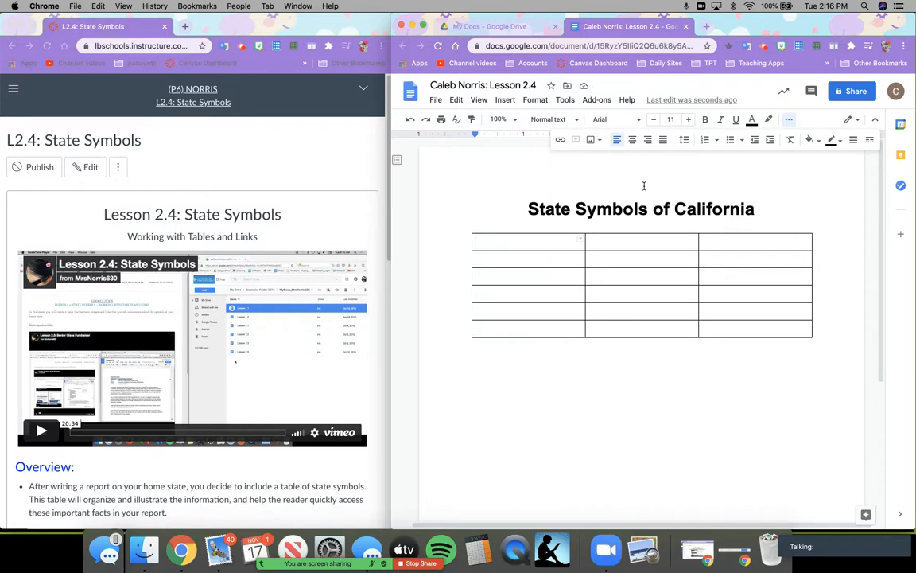
pyautogui.scroll(-3, 335, 328)
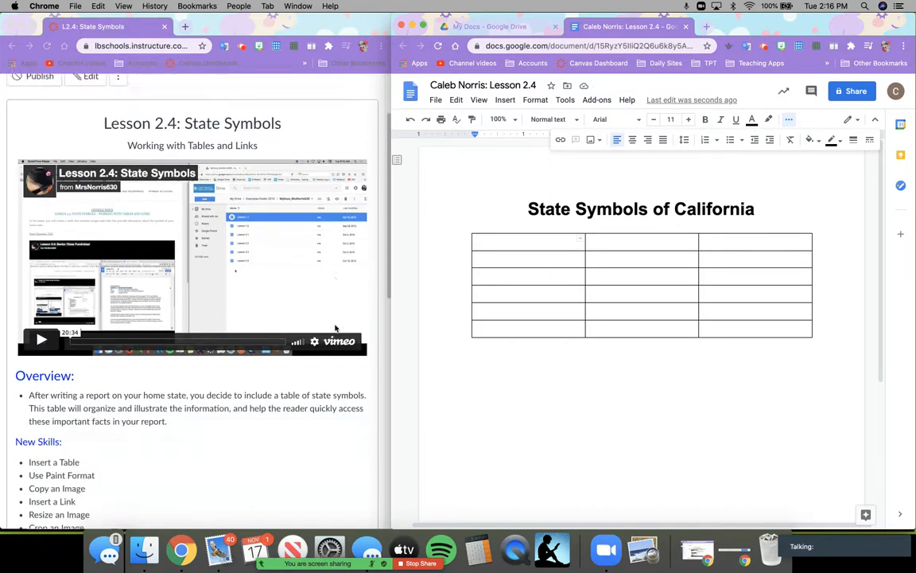
# - Fill the table's header row with Symbol, Image and Link
pyautogui.scroll(-5, 335, 328)
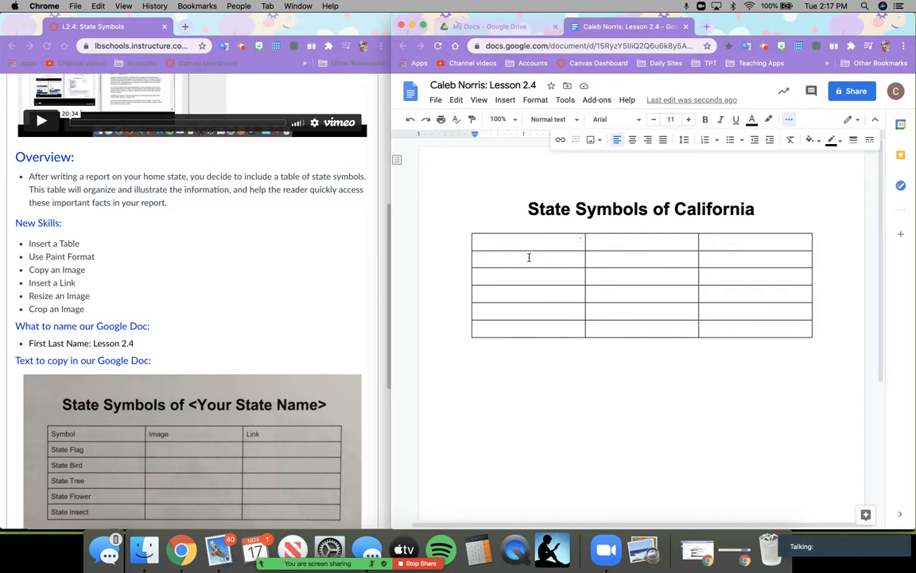
pyautogui.write('Symbol')
pyautogui.press('Tab')
pyautogui.write('Image')
pyautogui.press('Tab')
pyautogui.click(528, 256)
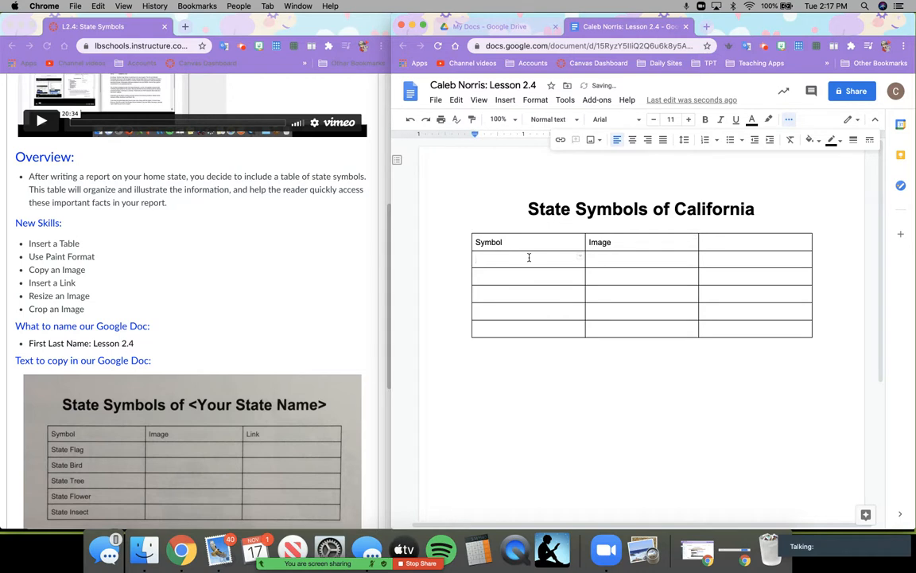
pyautogui.hotkey('shift', 'Tab')
pyautogui.write('Link')
pyautogui.press('Tab')
# - List State Flag, State Bird, State Tree, State Flower and State Insect down the first column
pyautogui.write('State Flag')
pyautogui.press('Down')
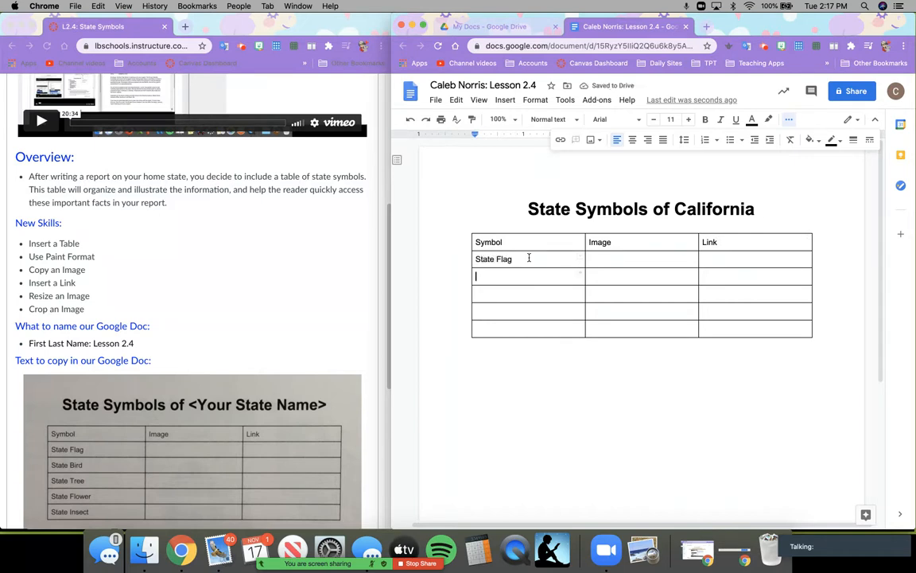
pyautogui.write('State Bird')
pyautogui.press('Down')
pyautogui.write('State Tree')
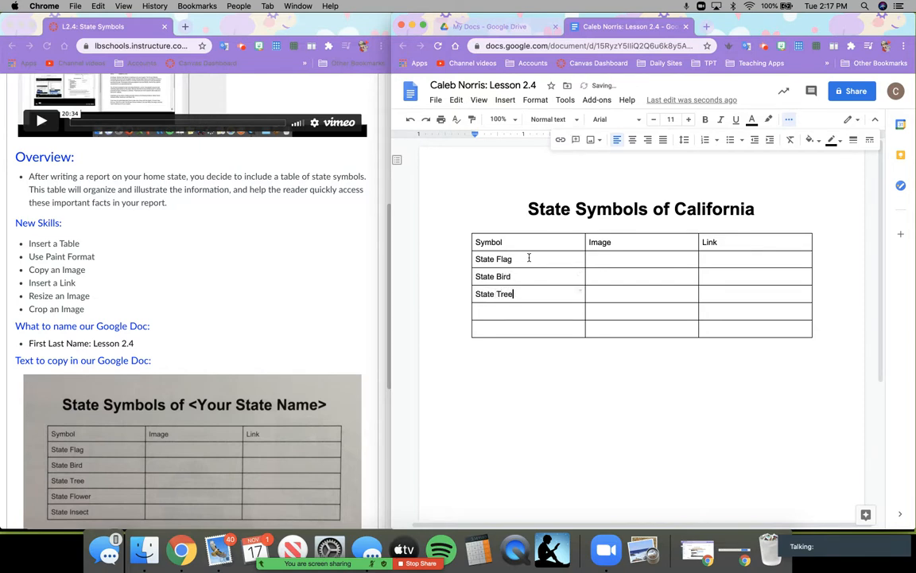
pyautogui.press('Down')
pyautogui.write('State Flower')
pyautogui.press('Down')
pyautogui.write('State Ins')
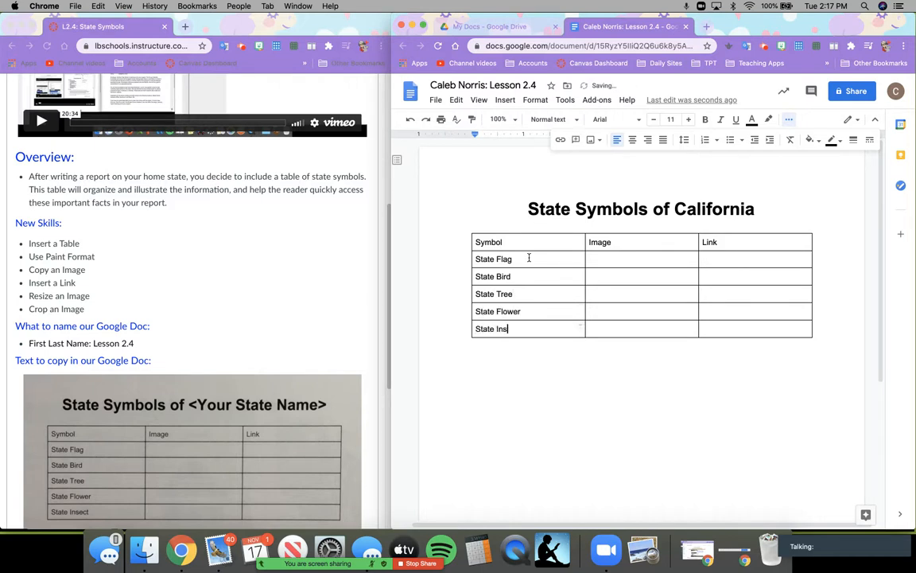
pyautogui.write('ect')
# - Make the table's Symbol, Image, Link header row centered, bold and 14 pt
pyautogui.moveTo(472, 238); pyautogui.dragTo(755, 244)
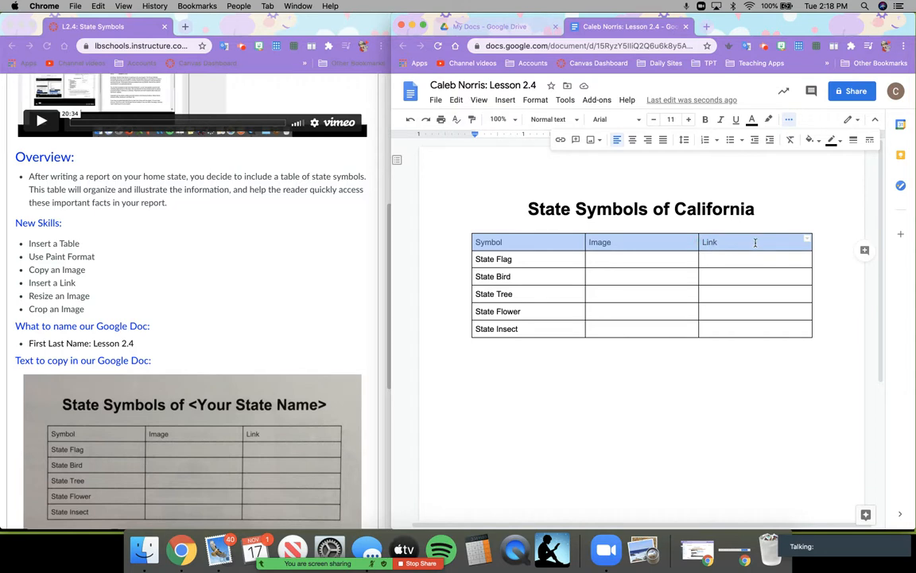
pyautogui.click(519, 243)
pyautogui.moveTo(475, 242); pyautogui.dragTo(713, 244)
pyautogui.click(633, 140)
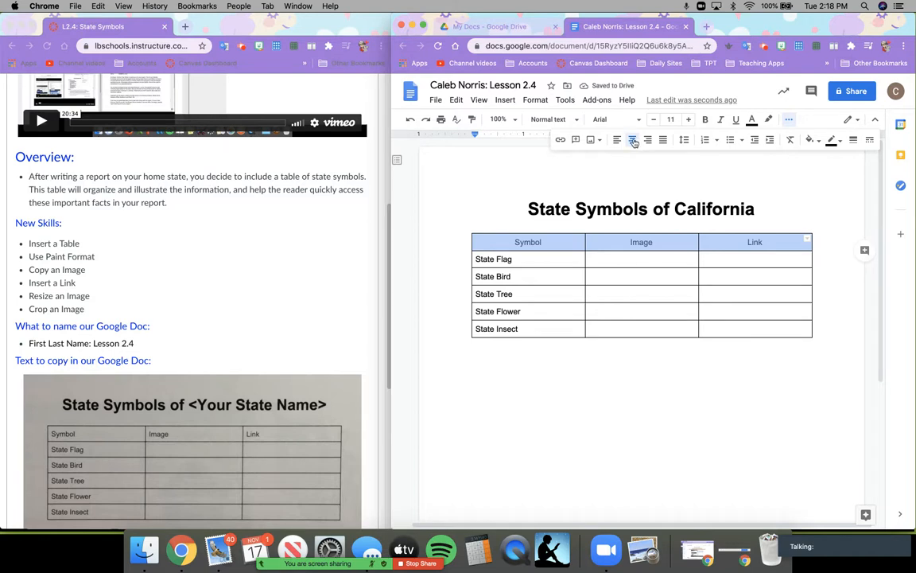
pyautogui.click(704, 120)
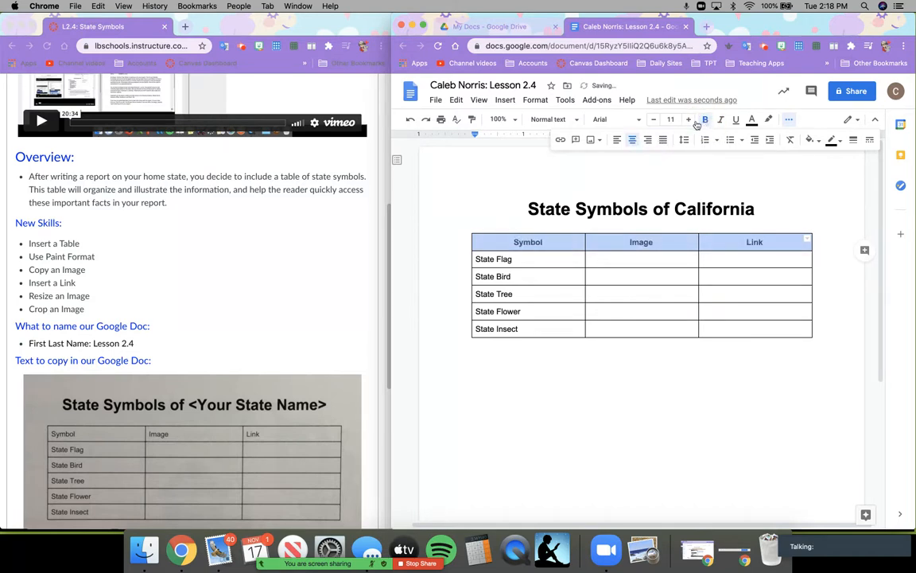
pyautogui.click(670, 119)
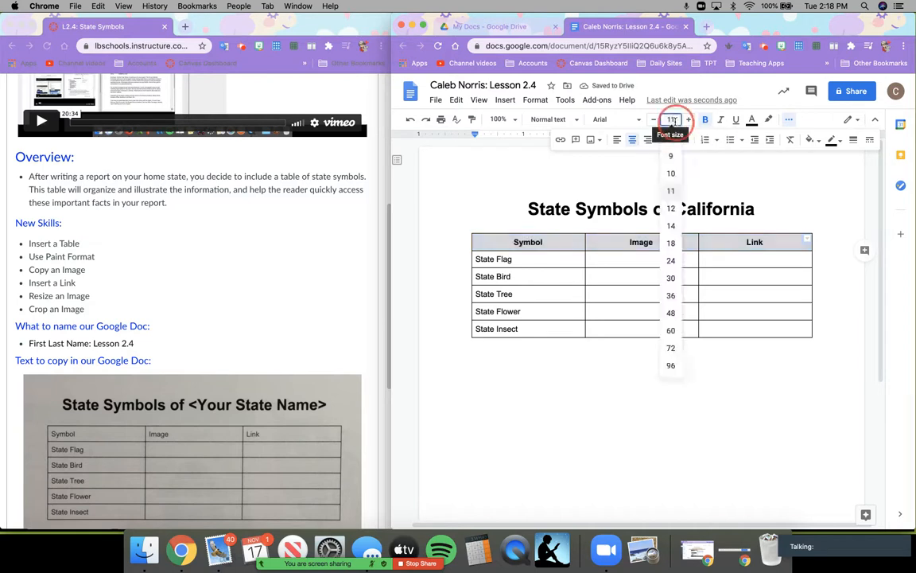
pyautogui.click(670, 225)
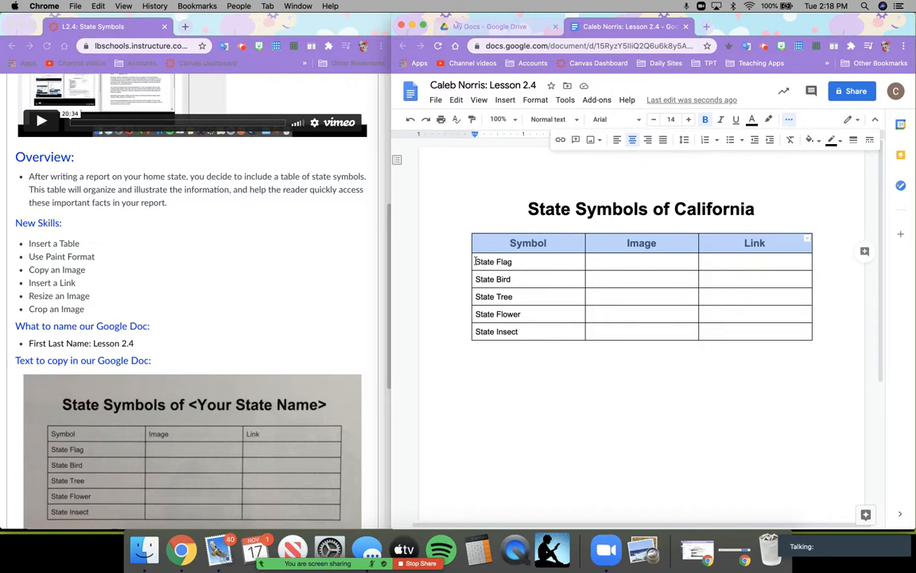
pyautogui.moveTo(476, 261); pyautogui.dragTo(514, 263)
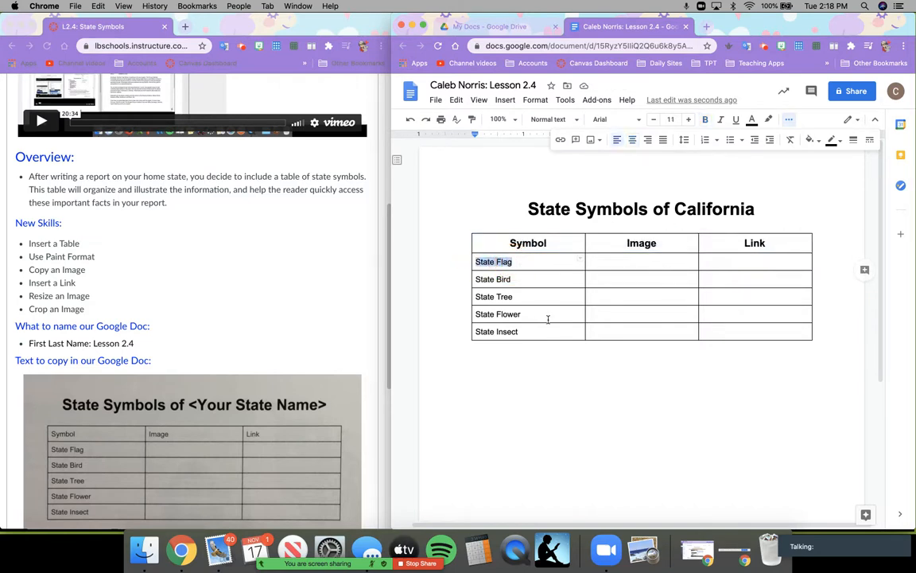
# - Bold the State Flag label in the table's first column
pyautogui.click(705, 120)
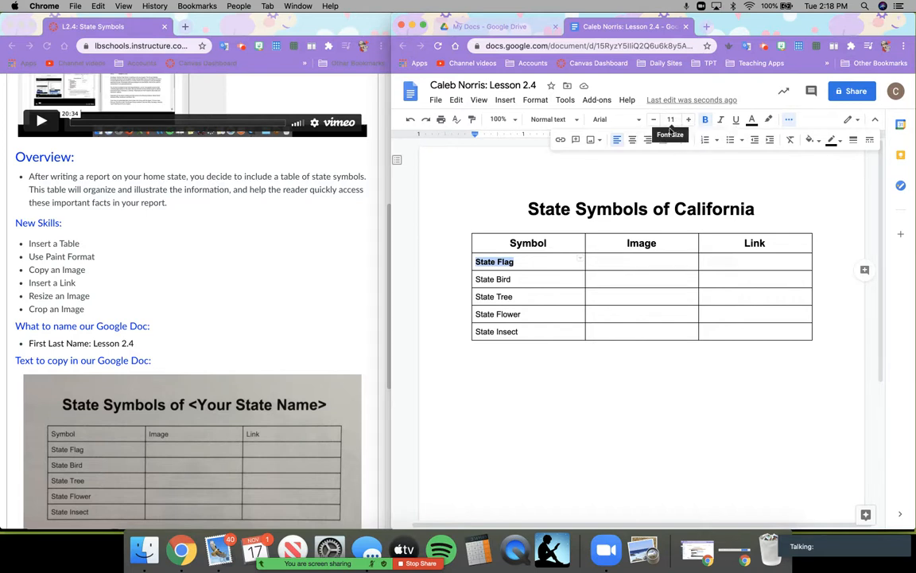
pyautogui.click(505, 261)
pyautogui.moveTo(475, 261); pyautogui.dragTo(525, 261)
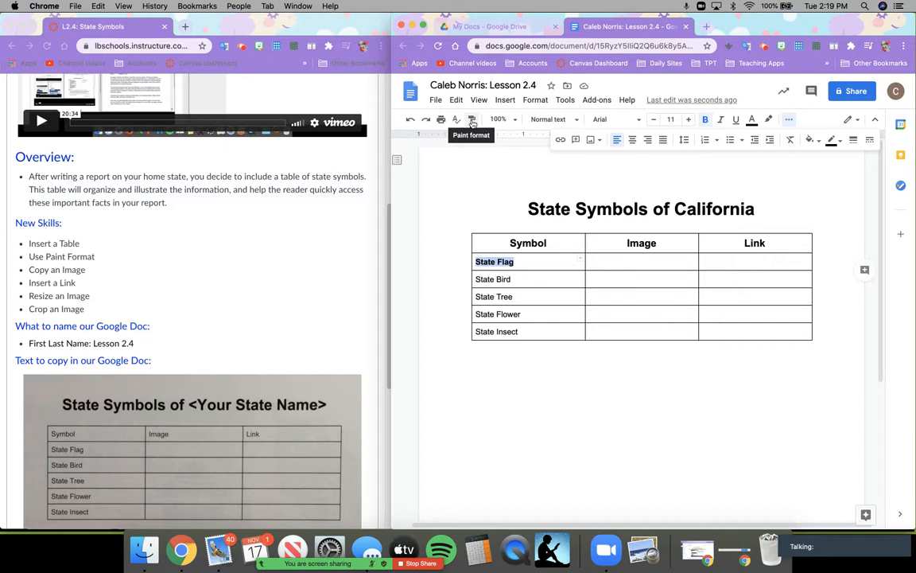
# - Paint State Flag's bold onto State Bird, undoing an accidental title-style paste
pyautogui.click(472, 120)
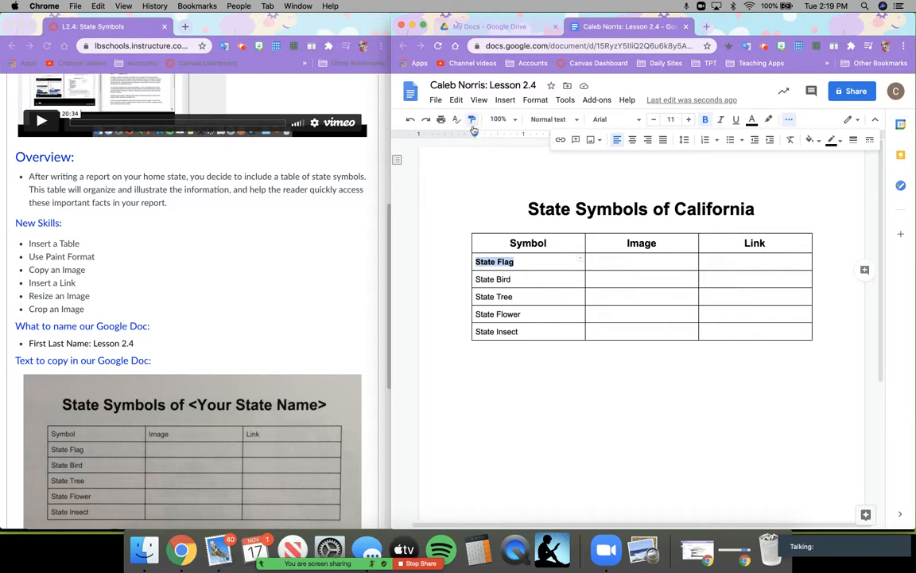
pyautogui.moveTo(480, 279); pyautogui.dragTo(512, 279)
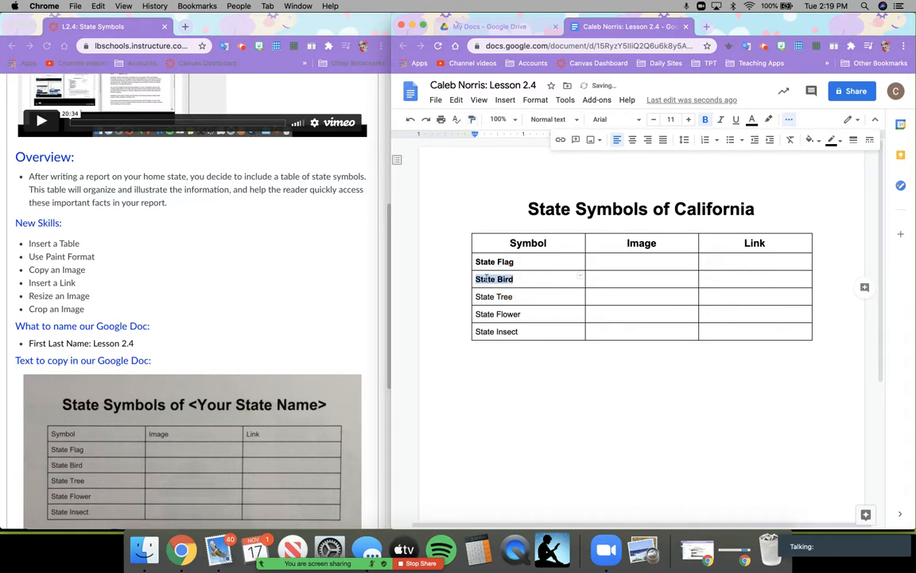
pyautogui.moveTo(475, 296); pyautogui.dragTo(515, 297)
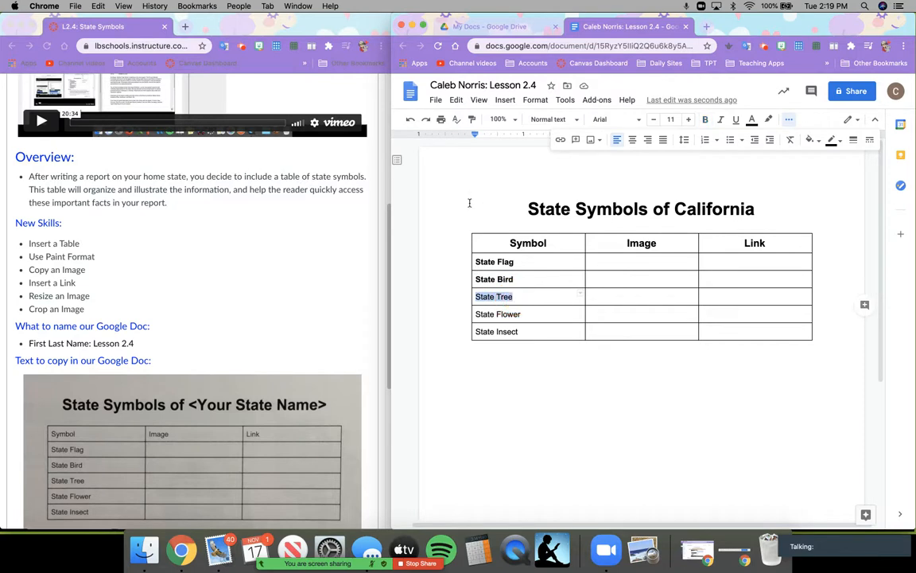
pyautogui.click(527, 209)
pyautogui.click(472, 119)
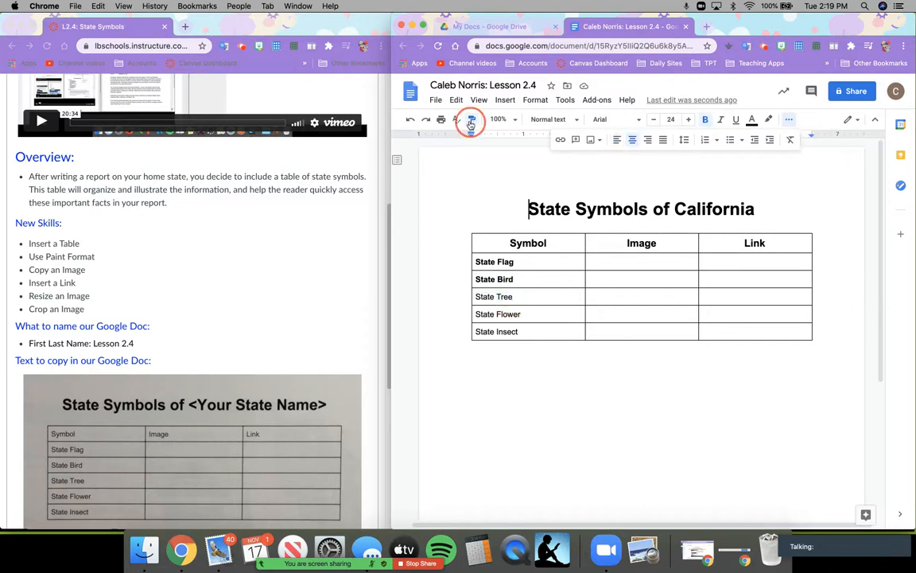
pyautogui.click(477, 296)
pyautogui.moveTo(486, 295); pyautogui.dragTo(512, 297)
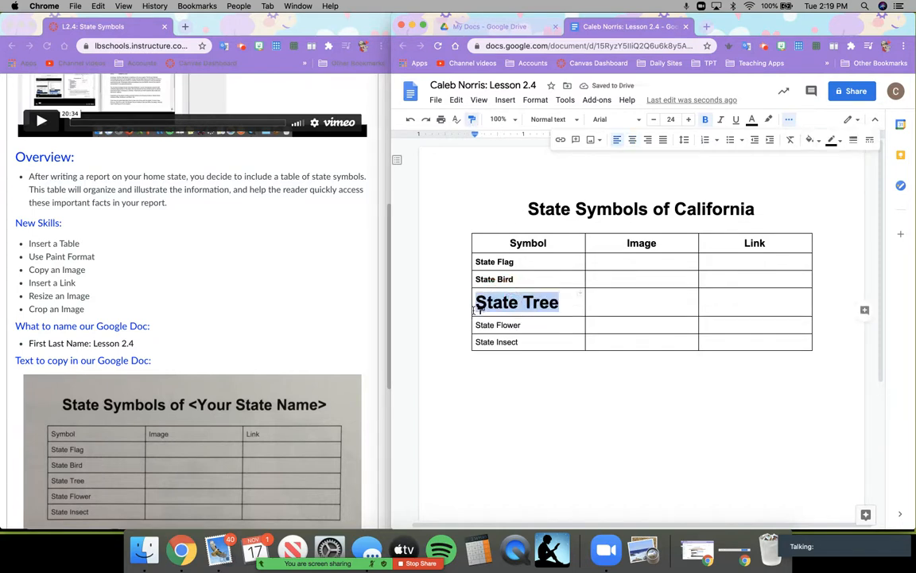
pyautogui.press('cmd+z')
pyautogui.moveTo(506, 262); pyautogui.dragTo(498, 262)
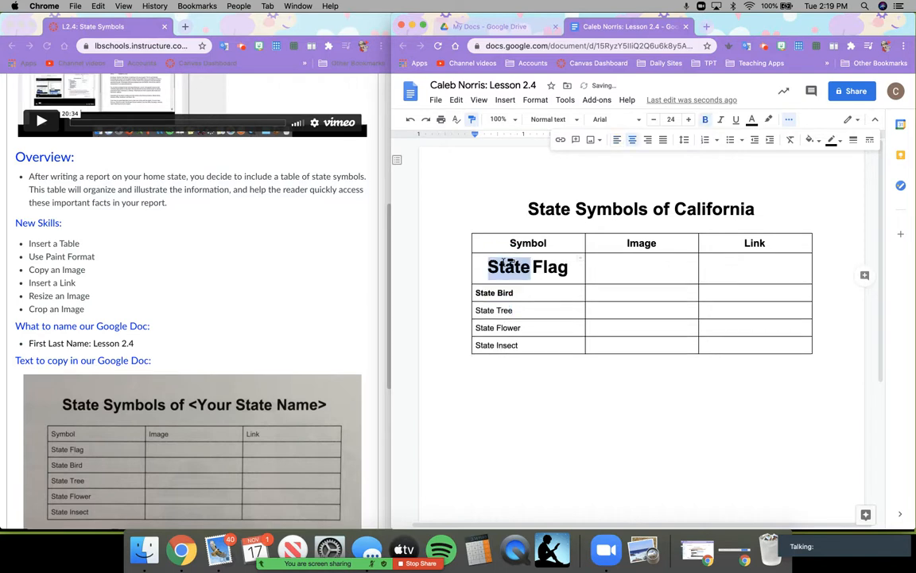
pyautogui.press('super+z')
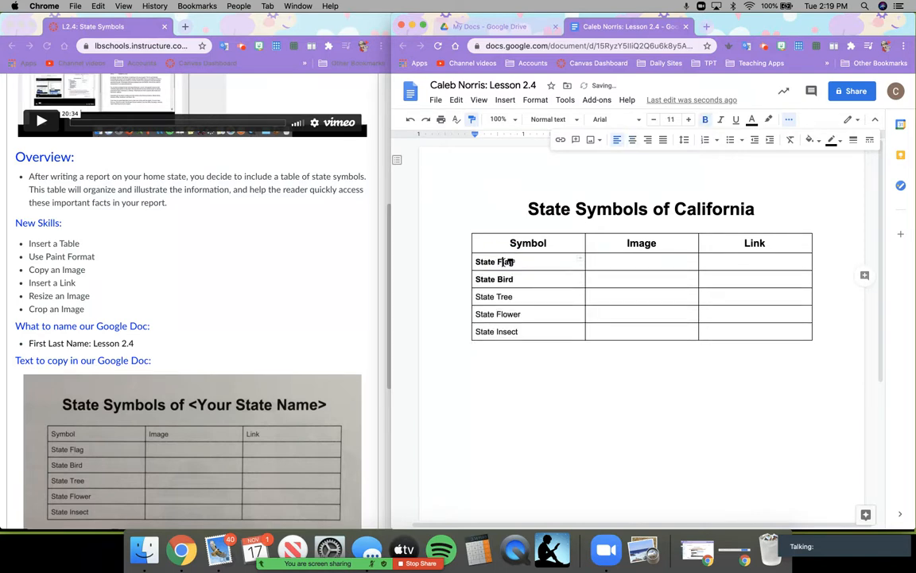
# - Paint the bold style onto State Tree and the remaining symbol names, then open a new browser tab
pyautogui.click(474, 119)
pyautogui.moveTo(476, 260); pyautogui.dragTo(516, 260)
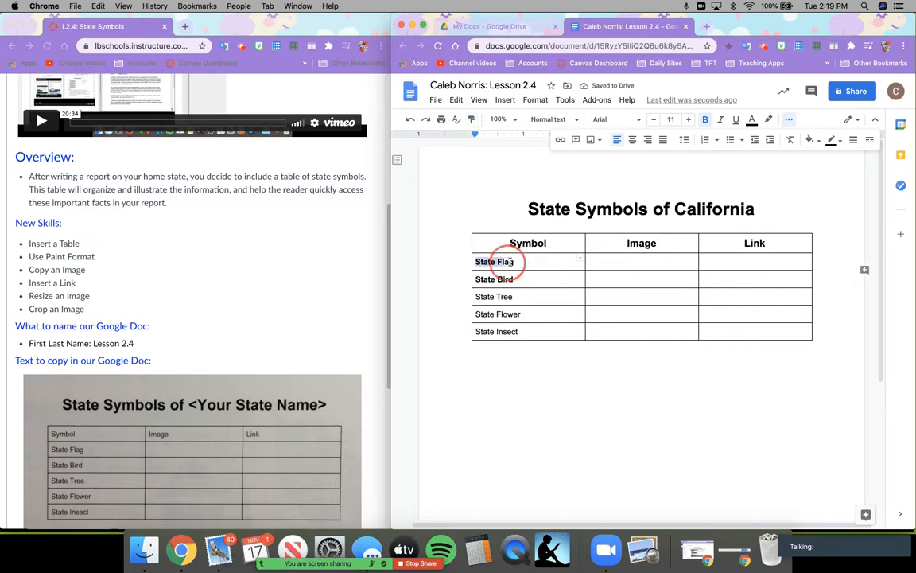
pyautogui.click(472, 120)
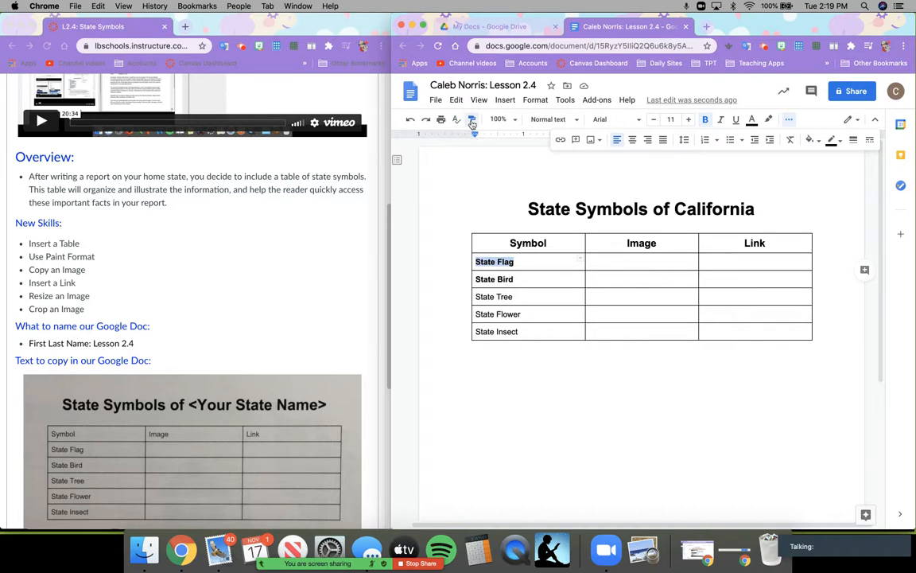
pyautogui.moveTo(477, 296)
pyautogui.mouseDown()
pyautogui.moveTo(519, 297)
pyautogui.moveTo(485, 313)
pyautogui.moveTo(527, 314)
pyautogui.moveTo(517, 312)
pyautogui.moveTo(516, 331)
pyautogui.moveTo(524, 330)
pyautogui.mouseUp()
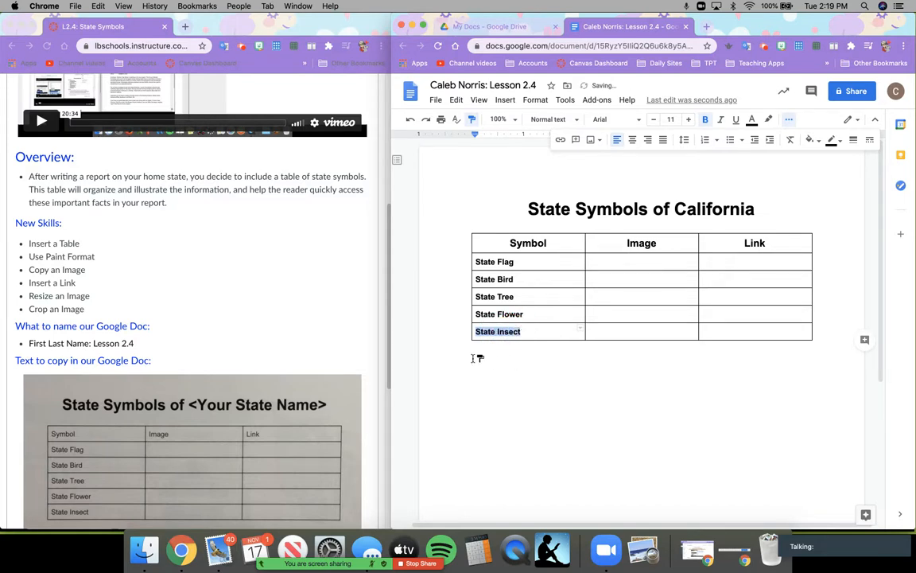
pyautogui.click(473, 120)
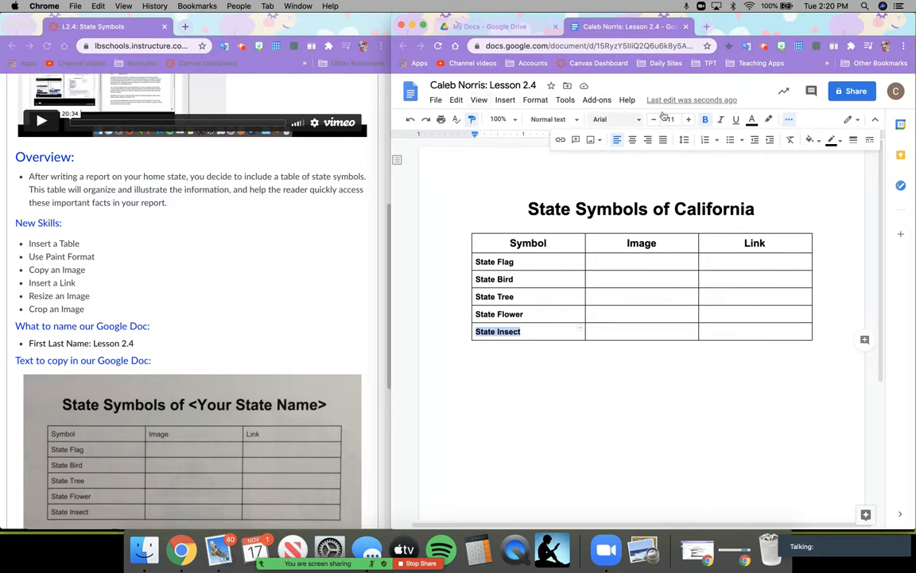
pyautogui.click(706, 27)
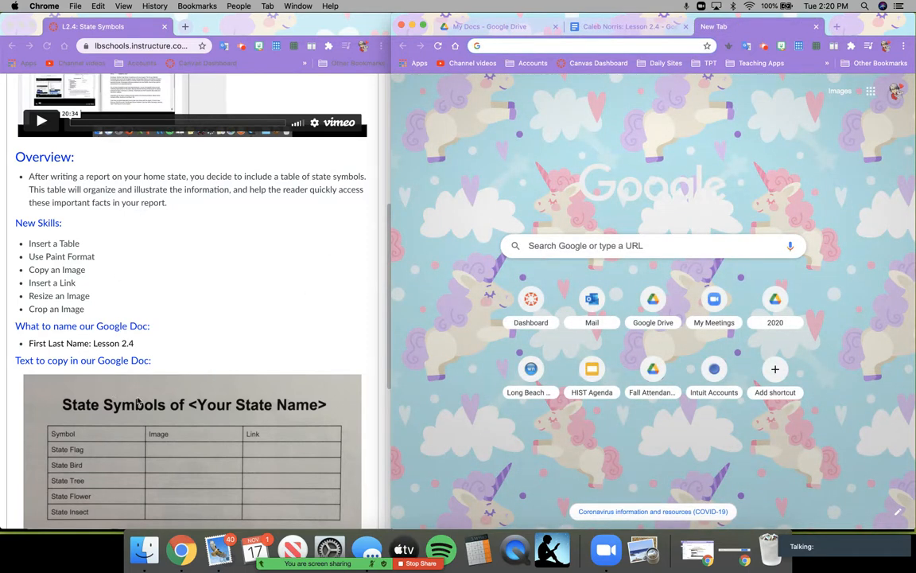
pyautogui.scroll(8, 185, 321)
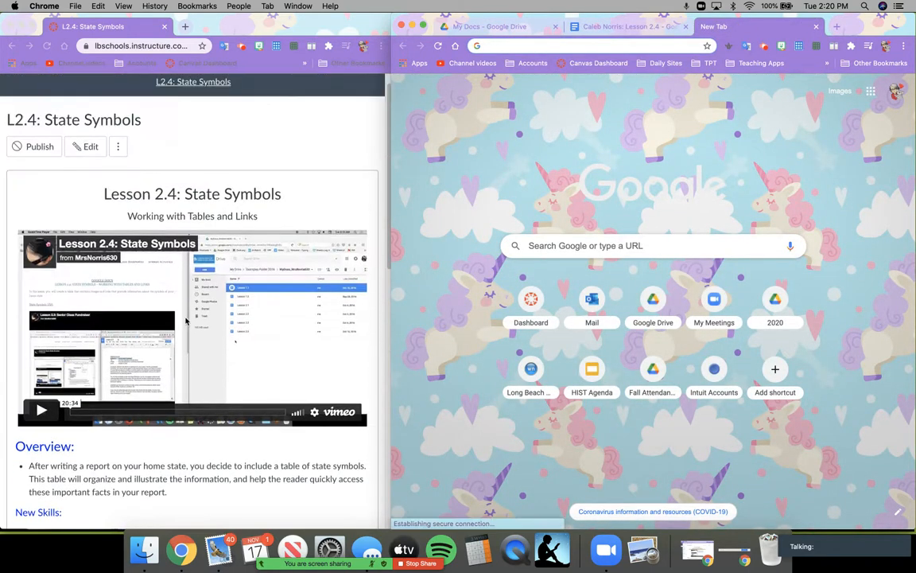
pyautogui.click(498, 45)
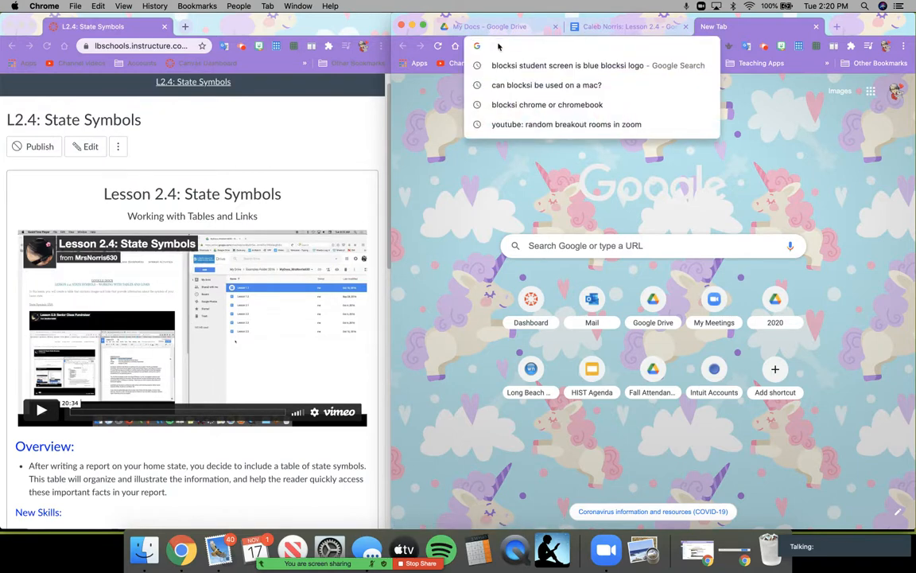
pyautogui.write('www.')
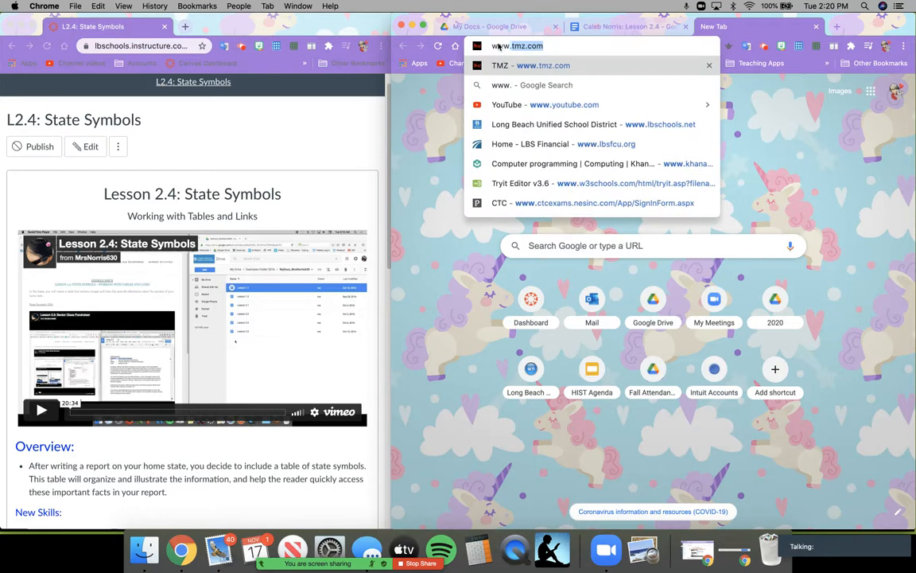
pyautogui.write('state')
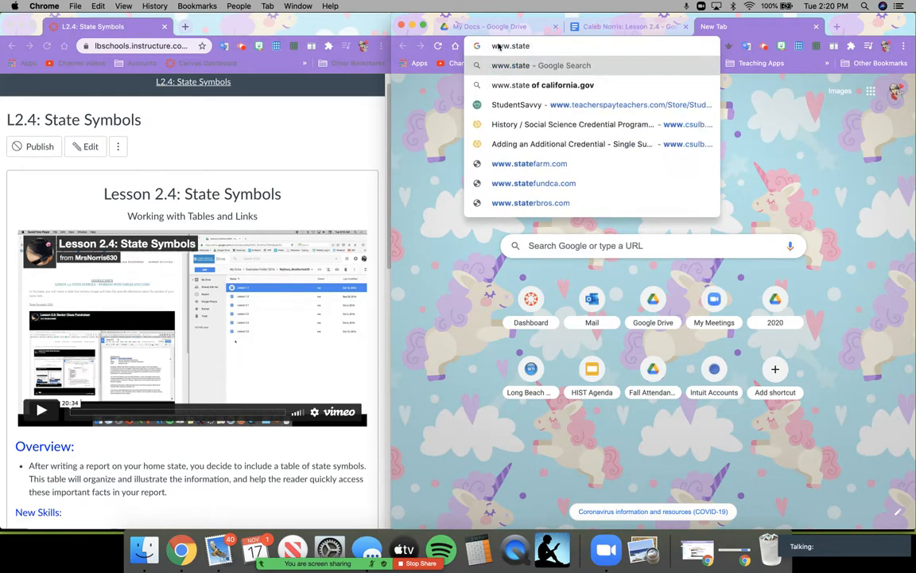
pyautogui.write('symbols')
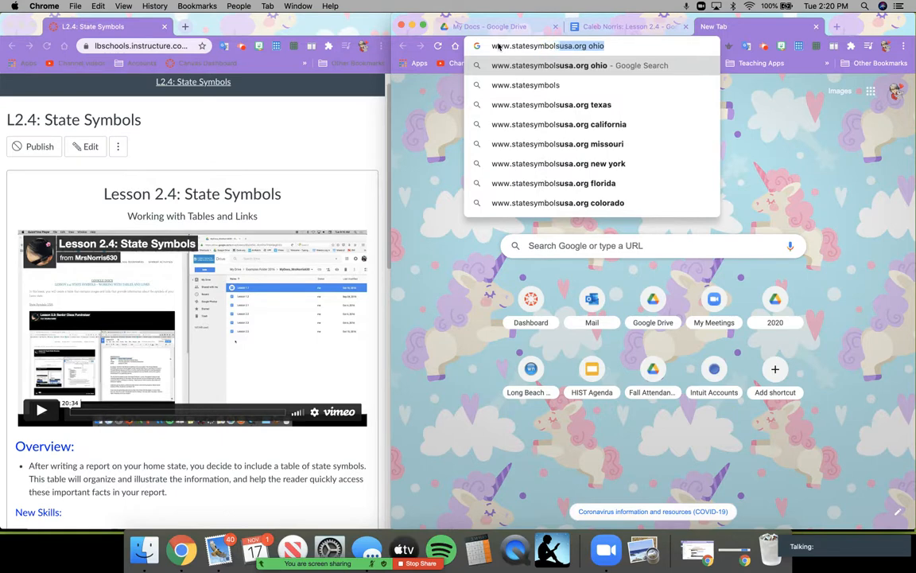
pyautogui.write('usa')
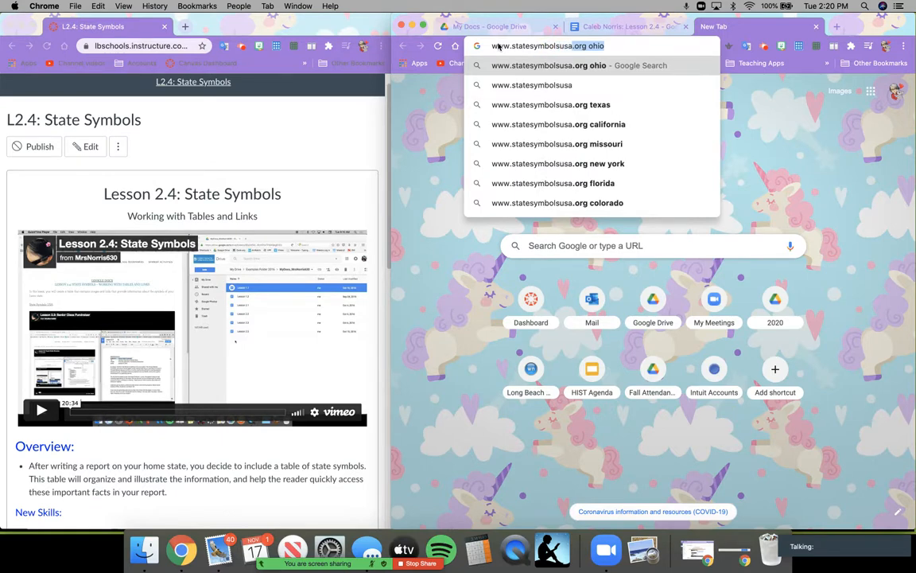
pyautogui.write('.org')
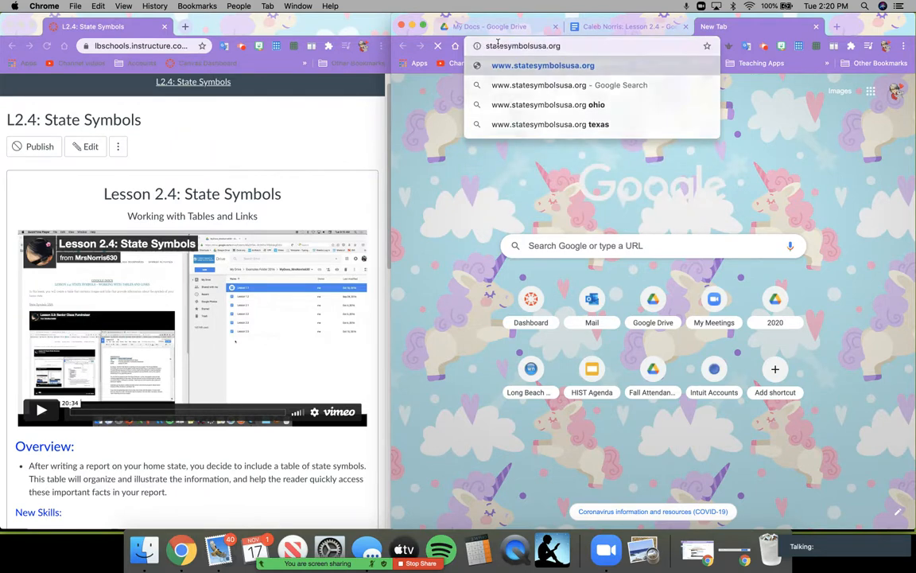
pyautogui.press('Return')
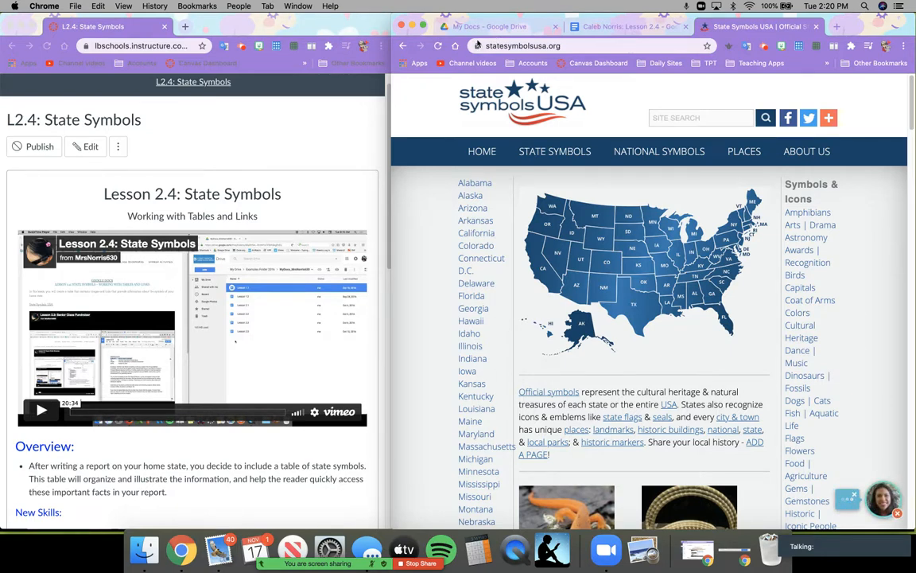
# - Open California's state symbols page and dismiss the advertisement
pyautogui.click(476, 233)
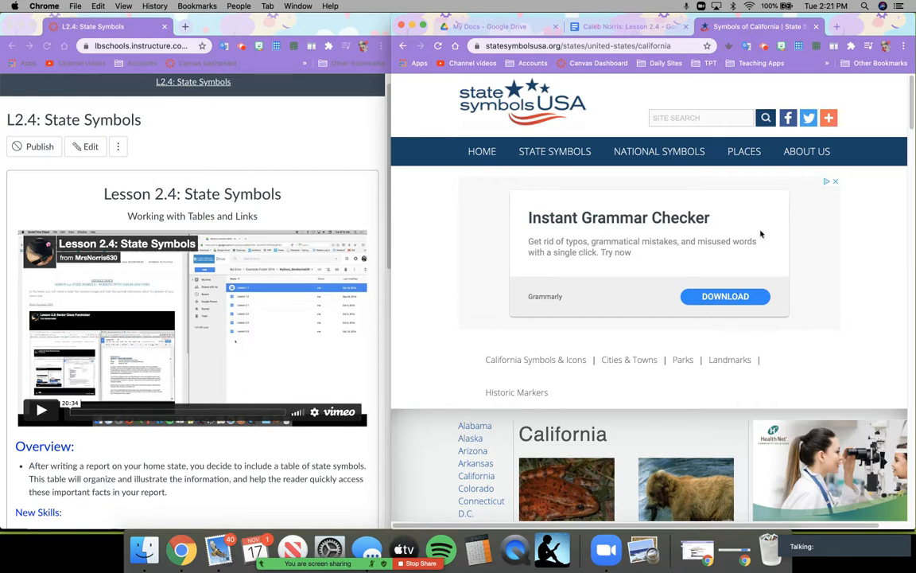
pyautogui.click(835, 182)
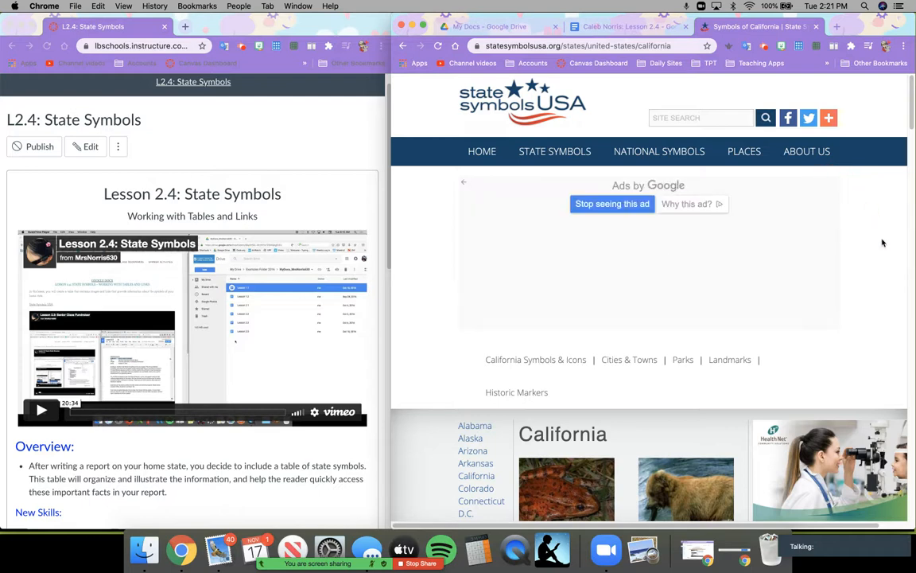
pyautogui.scroll(-3, 448, 437)
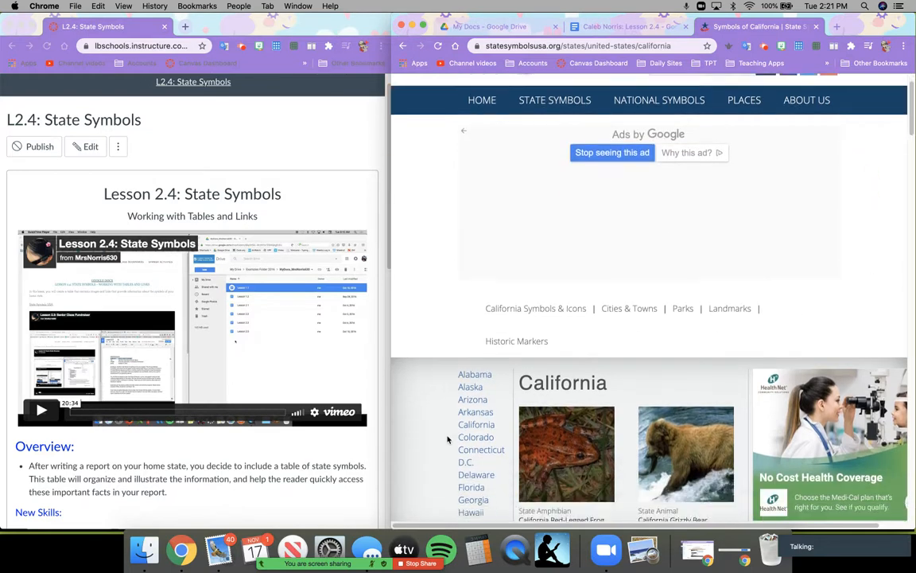
pyautogui.scroll(-4, 448, 437)
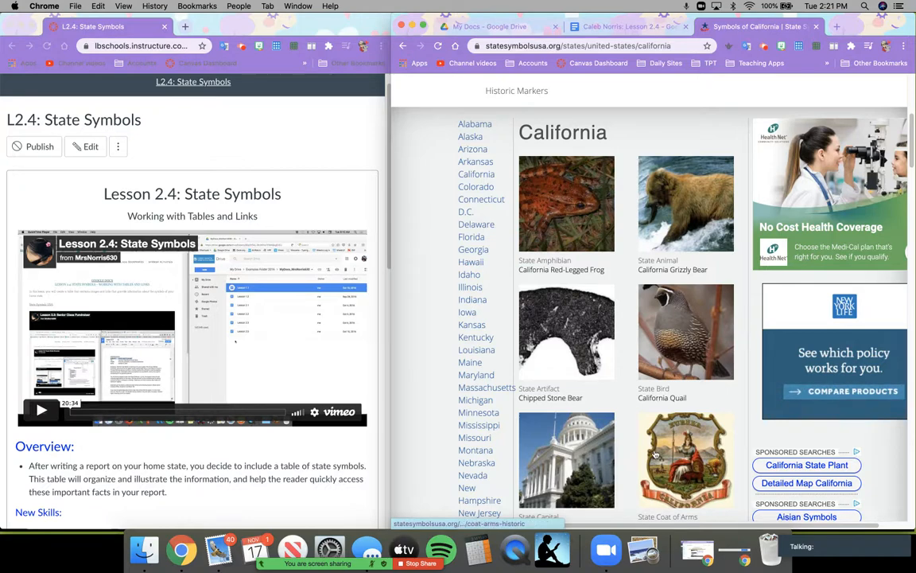
pyautogui.scroll(-3, 589, 467)
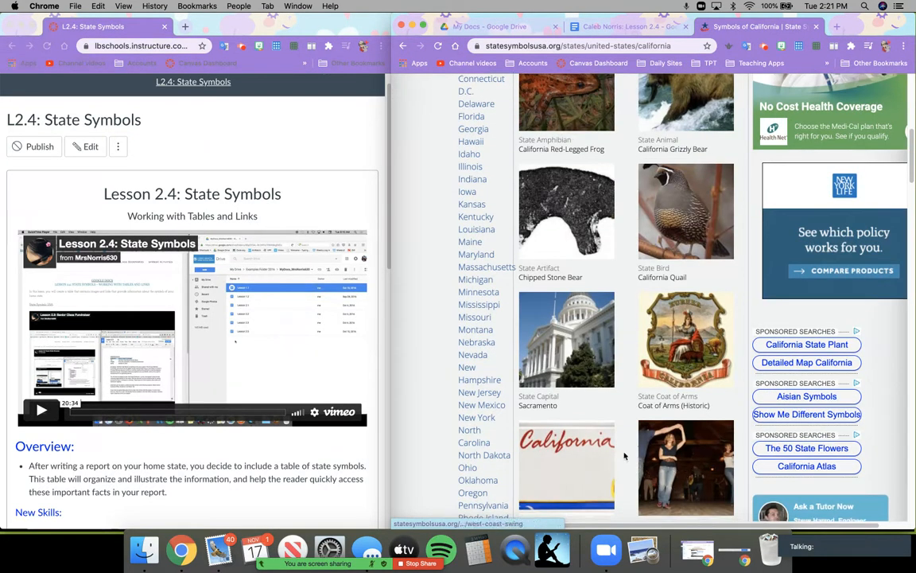
pyautogui.scroll(-2, 624, 456)
pyautogui.scroll(5, 584, 381)
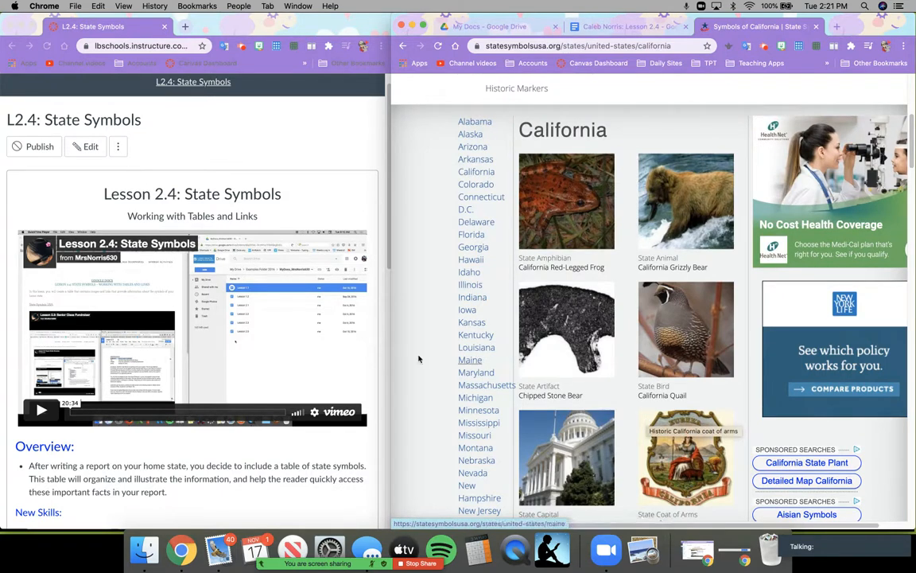
# - After checking the Lesson 2.4 symbols table, open California's State Flag page
pyautogui.click(628, 26)
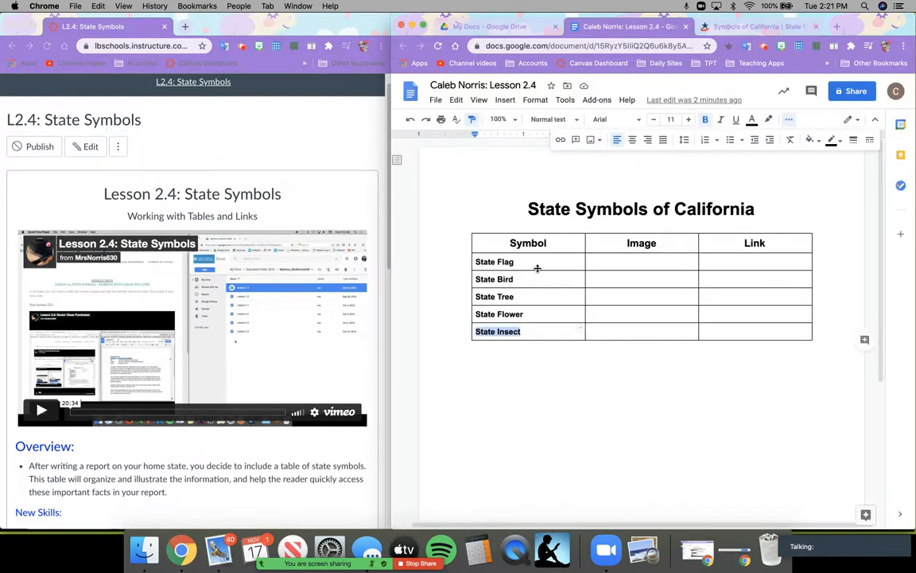
pyautogui.click(746, 29)
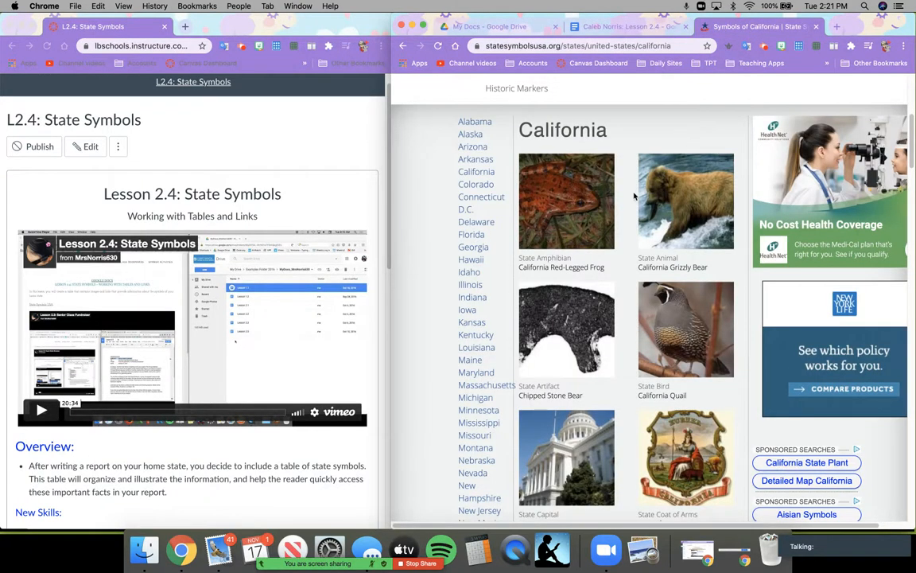
pyautogui.scroll(5, 580, 240)
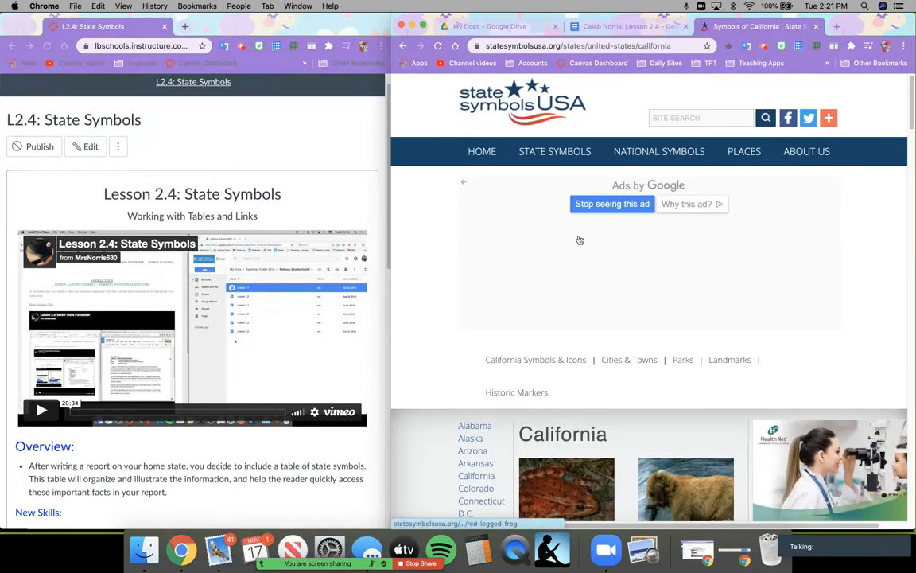
pyautogui.scroll(-5, 605, 386)
pyautogui.scroll(-3, 605, 386)
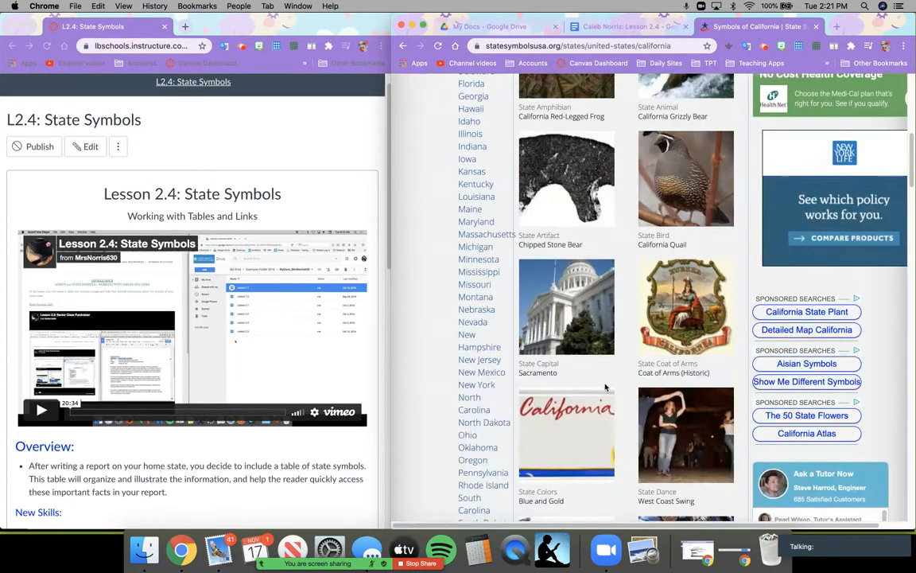
pyautogui.scroll(3, 615, 387)
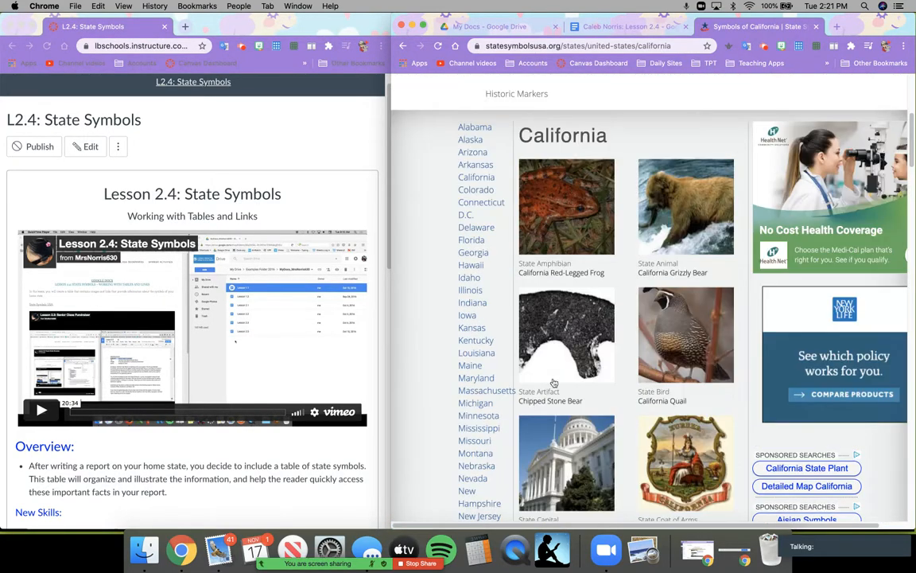
pyautogui.moveTo(391, 345)
pyautogui.mouseDown()
pyautogui.moveTo(276, 338)
pyautogui.moveTo(449, 332)
pyautogui.moveTo(392, 334)
pyautogui.mouseUp()
pyautogui.scroll(-3, 628, 292)
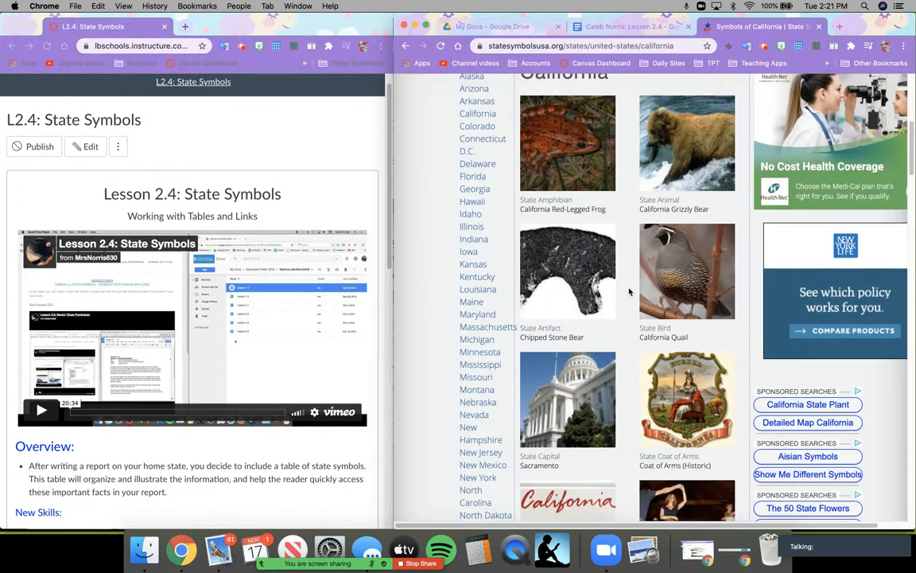
pyautogui.scroll(-4, 628, 292)
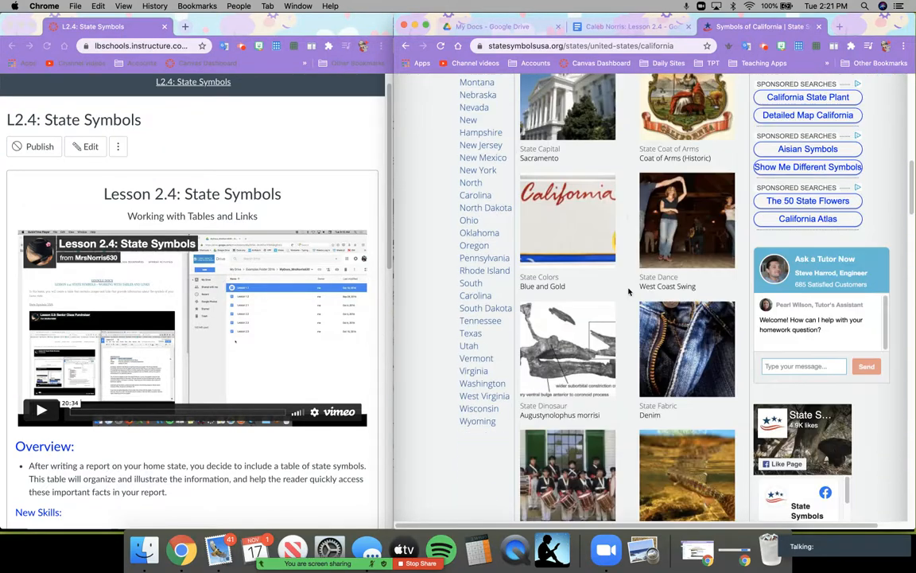
pyautogui.scroll(-2, 604, 298)
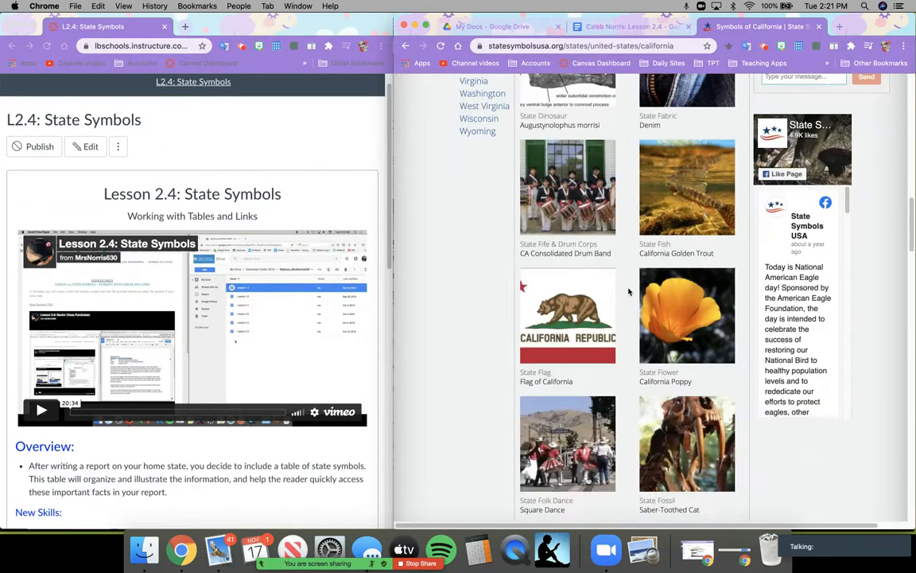
pyautogui.click(565, 315)
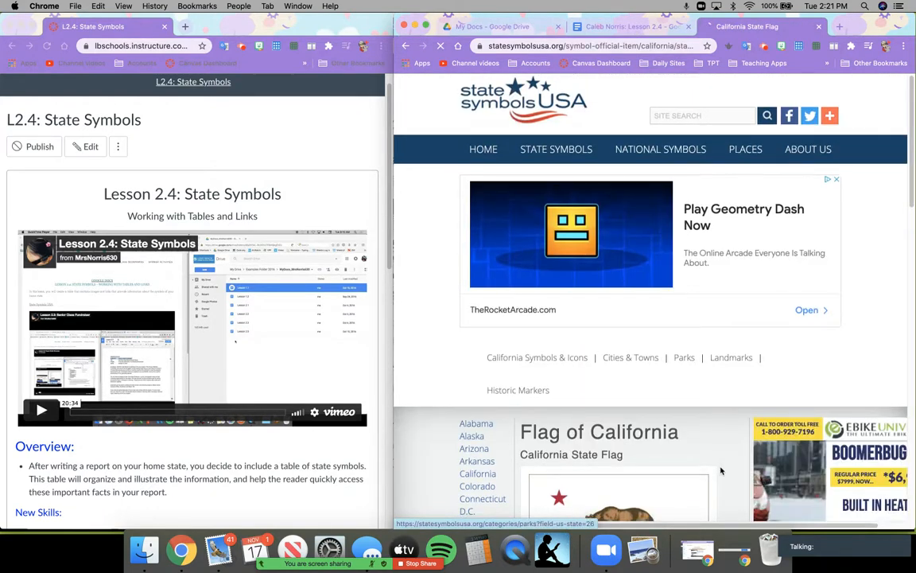
# - Copy the California flag image and return to the Lesson 2.4 document
pyautogui.scroll(-2, 720, 470)
pyautogui.scroll(-1, 721, 469)
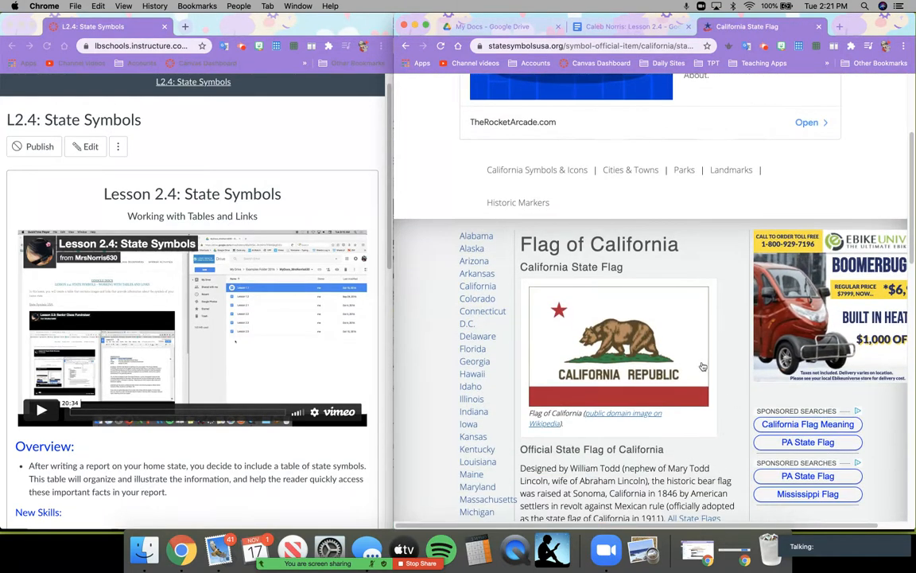
pyautogui.rightClick(606, 345)
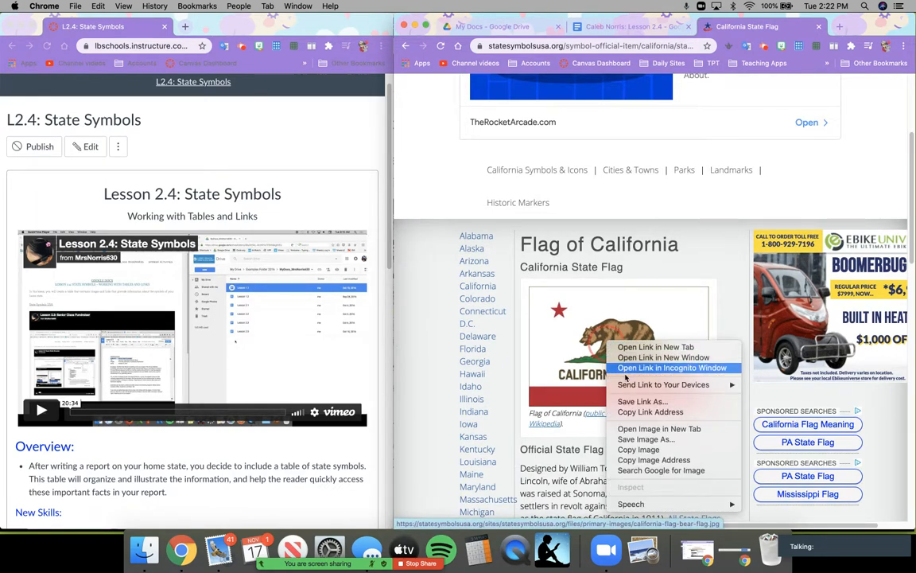
pyautogui.click(645, 450)
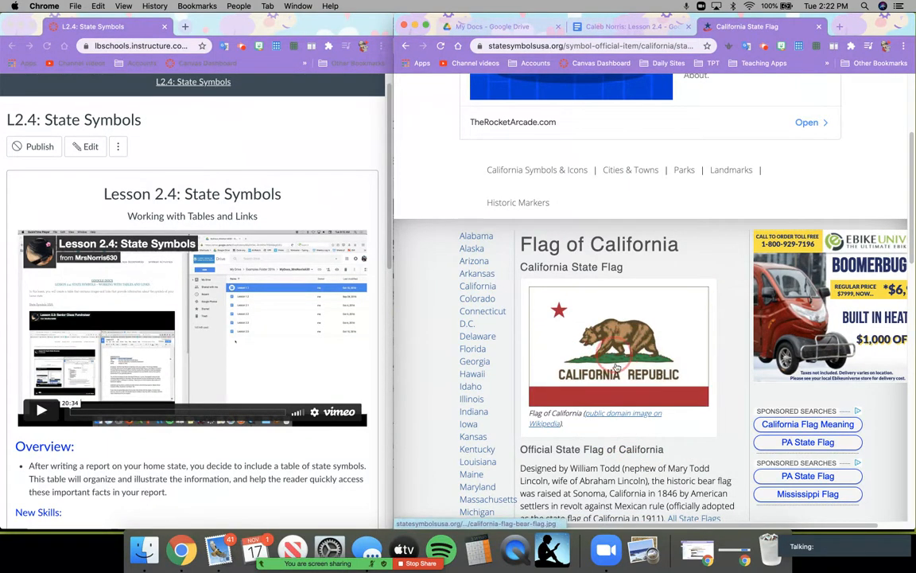
pyautogui.click(606, 28)
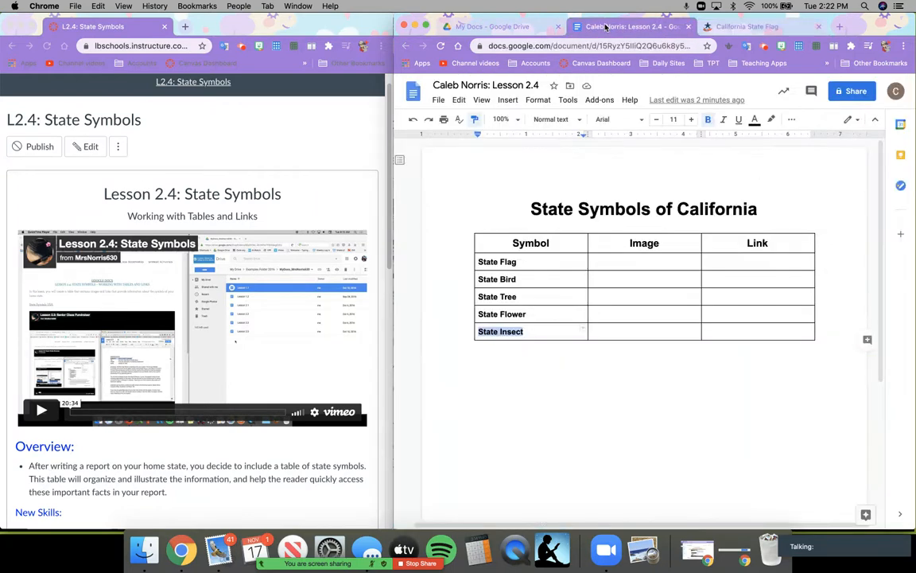